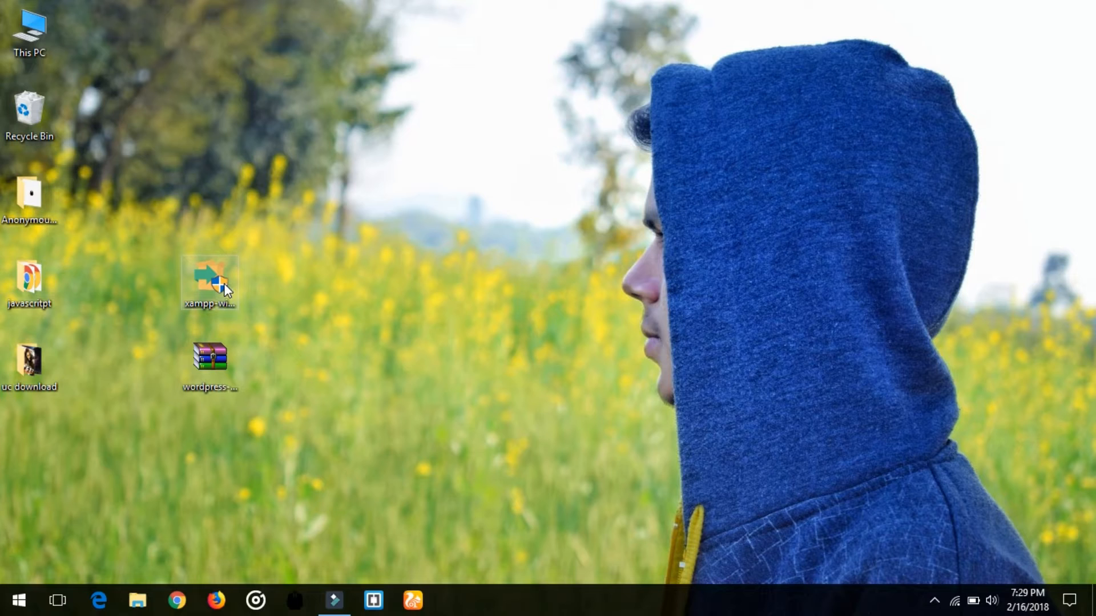
# Launch the XAMPP installer from its desktop icon.
pyautogui.doubleClick(223, 283)
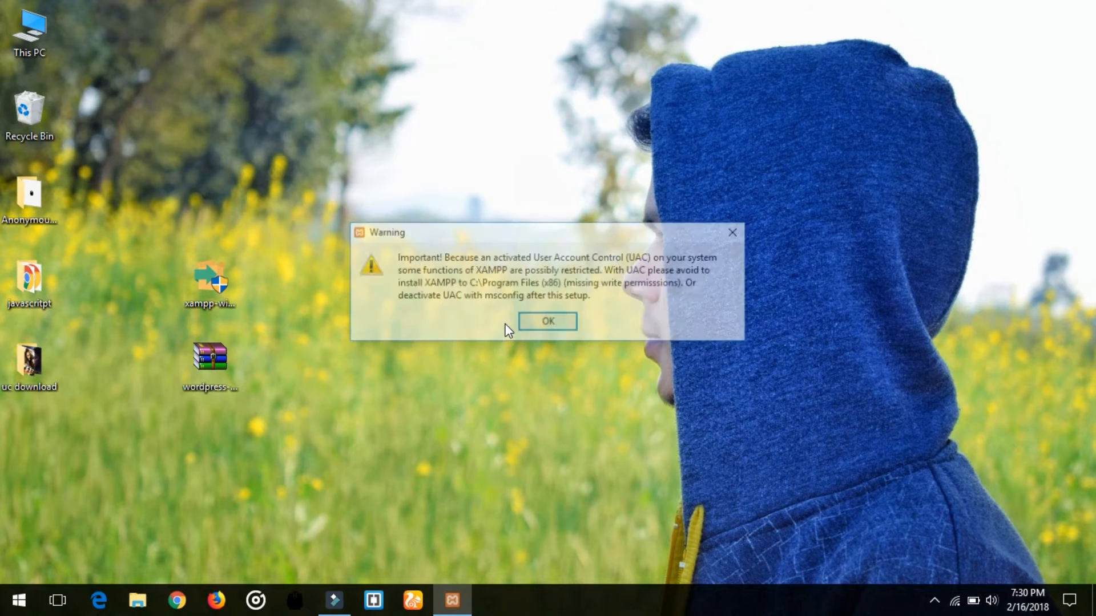
# Install XAMPP to C:\xampp with the default components, skipping the Bitnami offer.
pyautogui.click(539, 323)
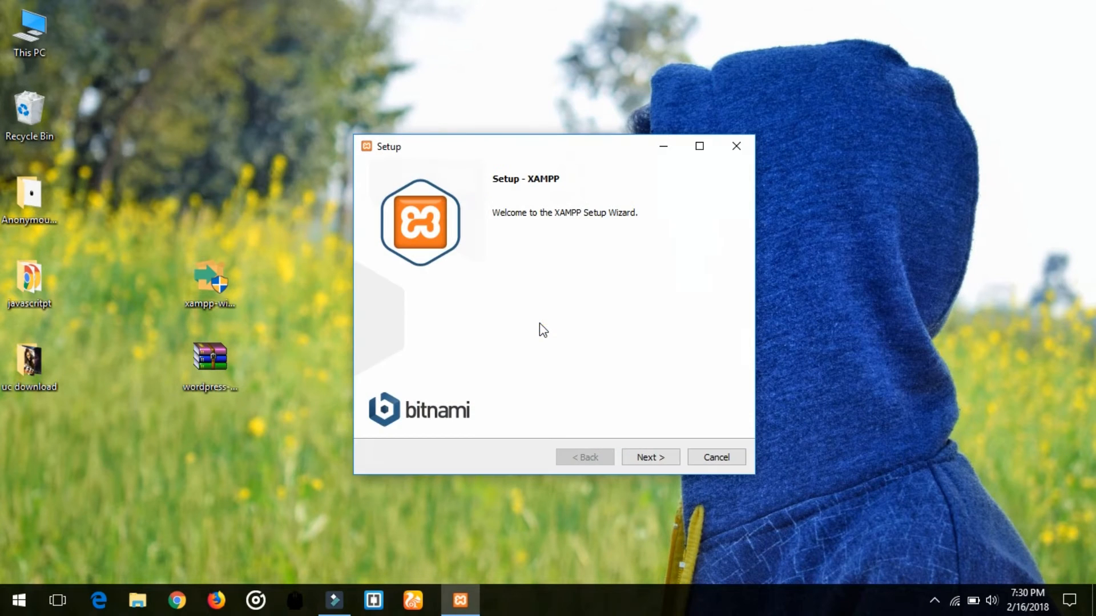
pyautogui.click(651, 457)
pyautogui.click(656, 460)
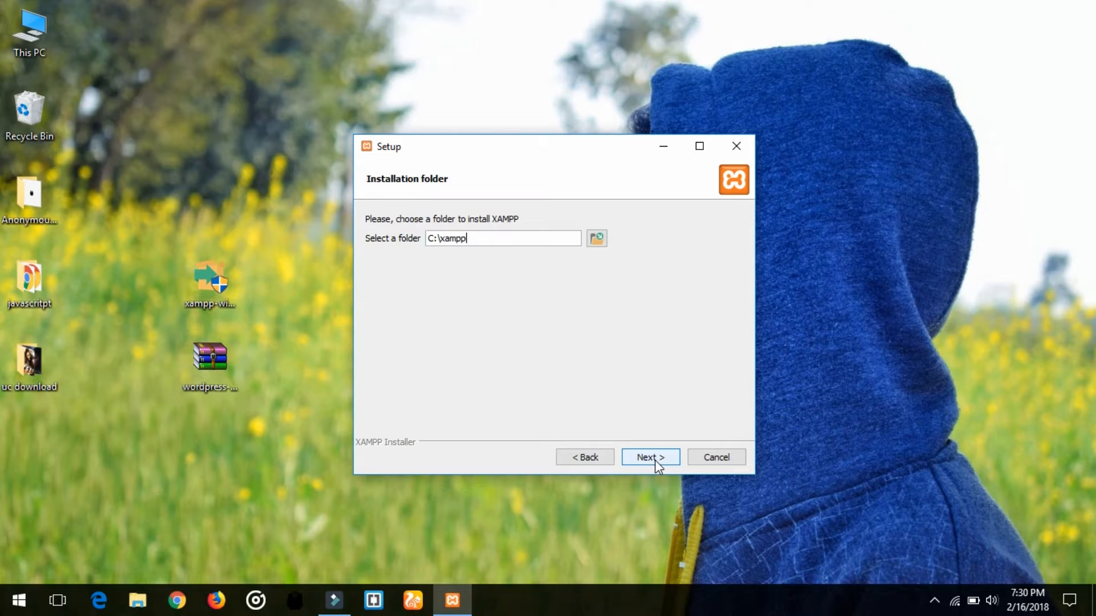
pyautogui.click(656, 460)
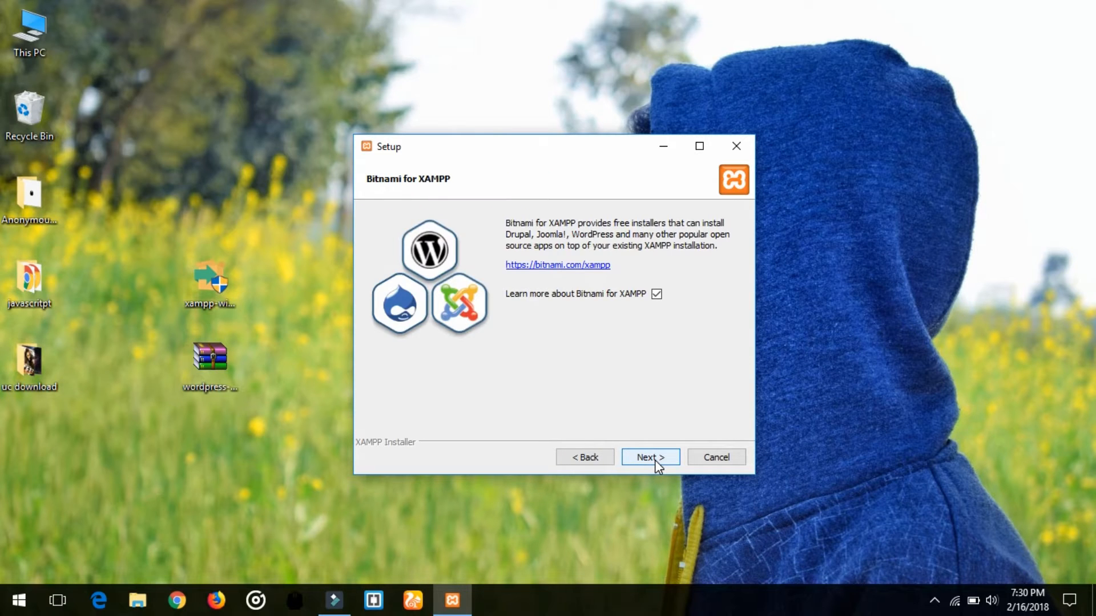
pyautogui.click(655, 460)
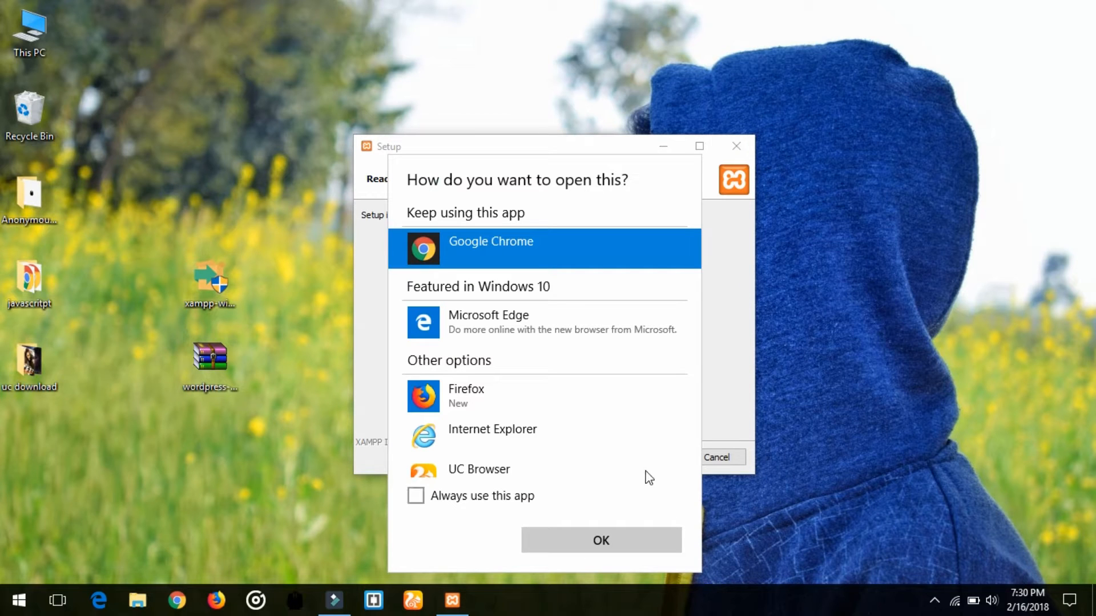
pyautogui.click(721, 417)
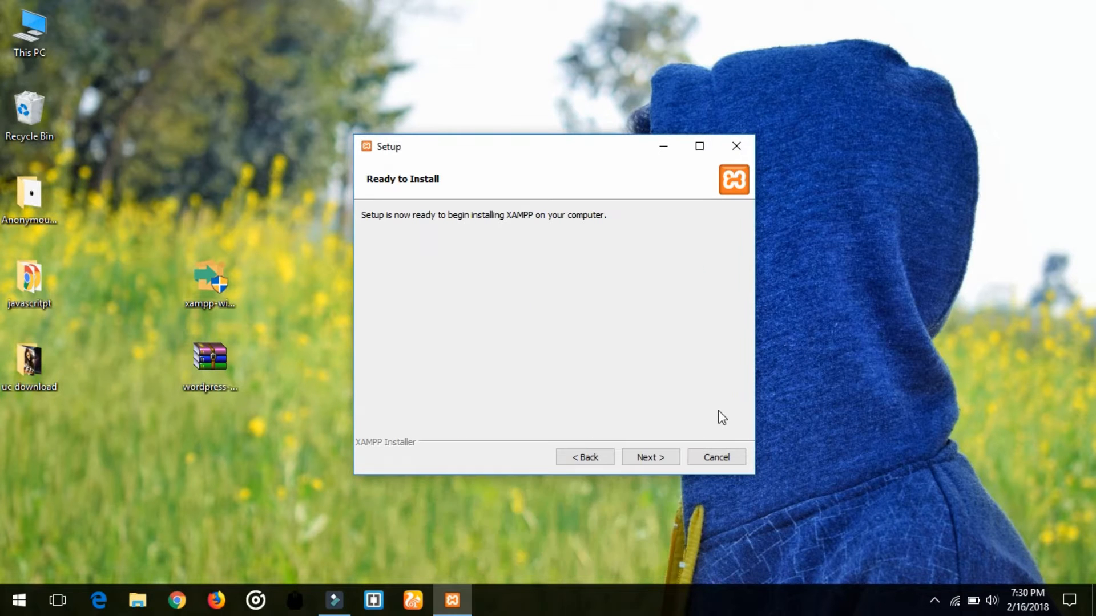
pyautogui.click(647, 459)
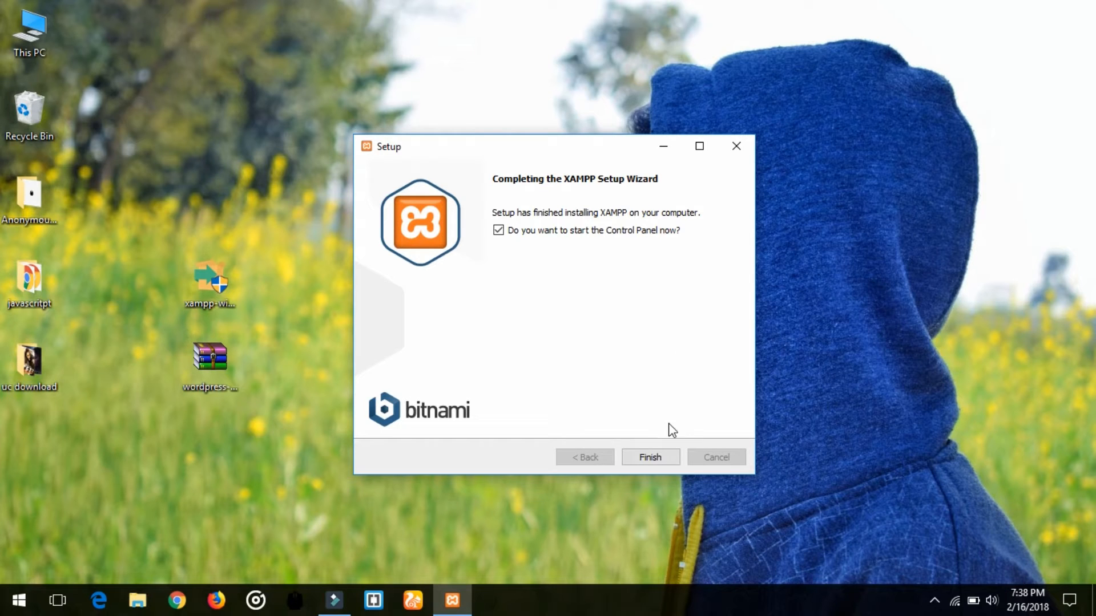
# Finish setup, keep English as the language, and bring up the XAMPP Control Panel from the tray.
pyautogui.click(654, 451)
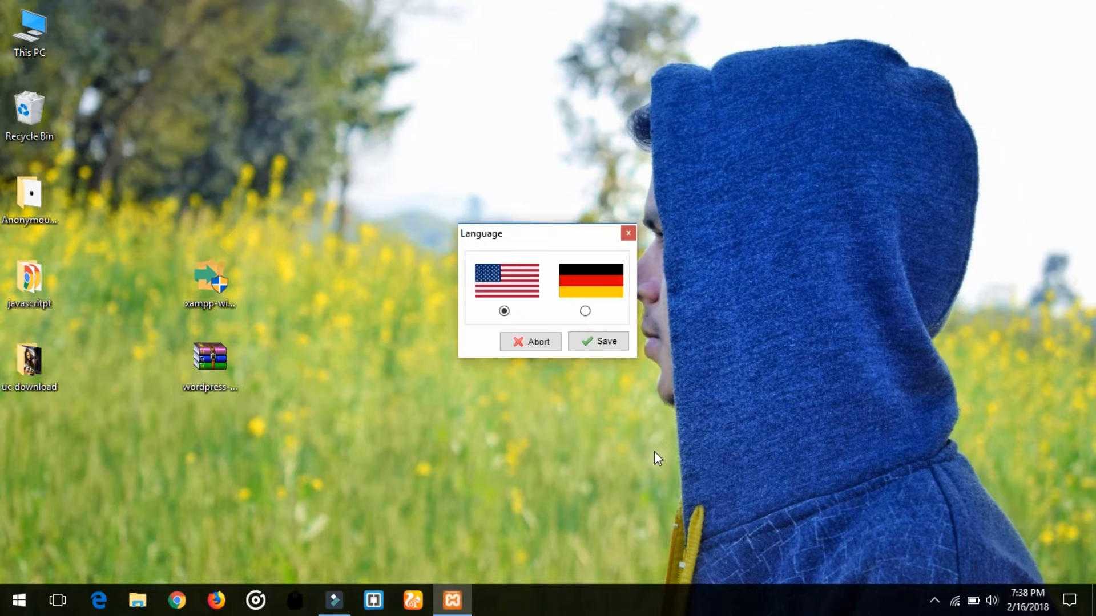
pyautogui.click(591, 342)
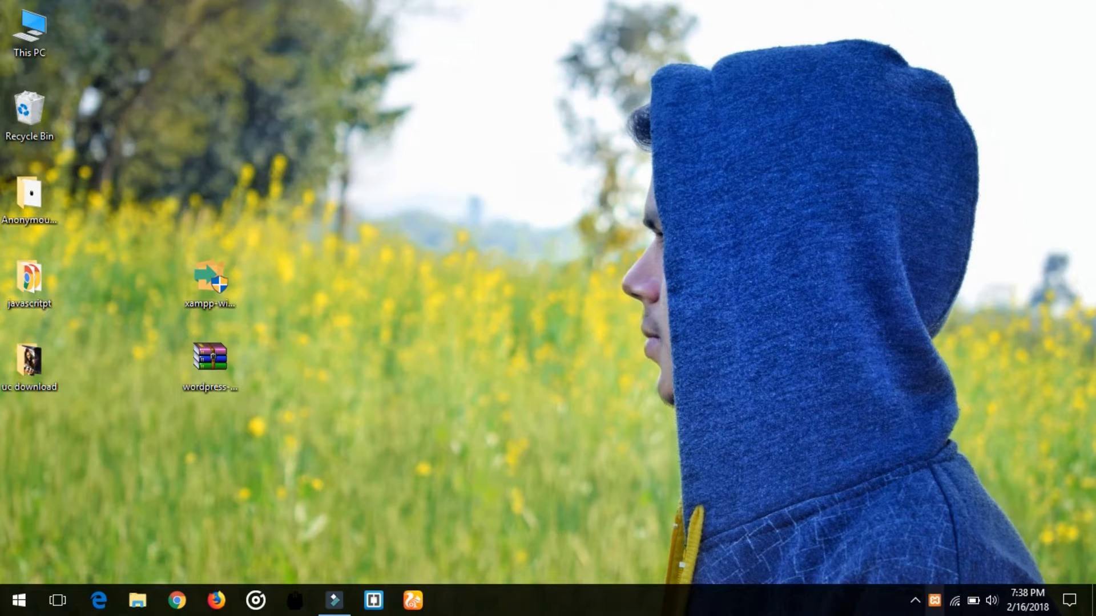
pyautogui.click(935, 606)
pyautogui.click(930, 600)
pyautogui.click(932, 605)
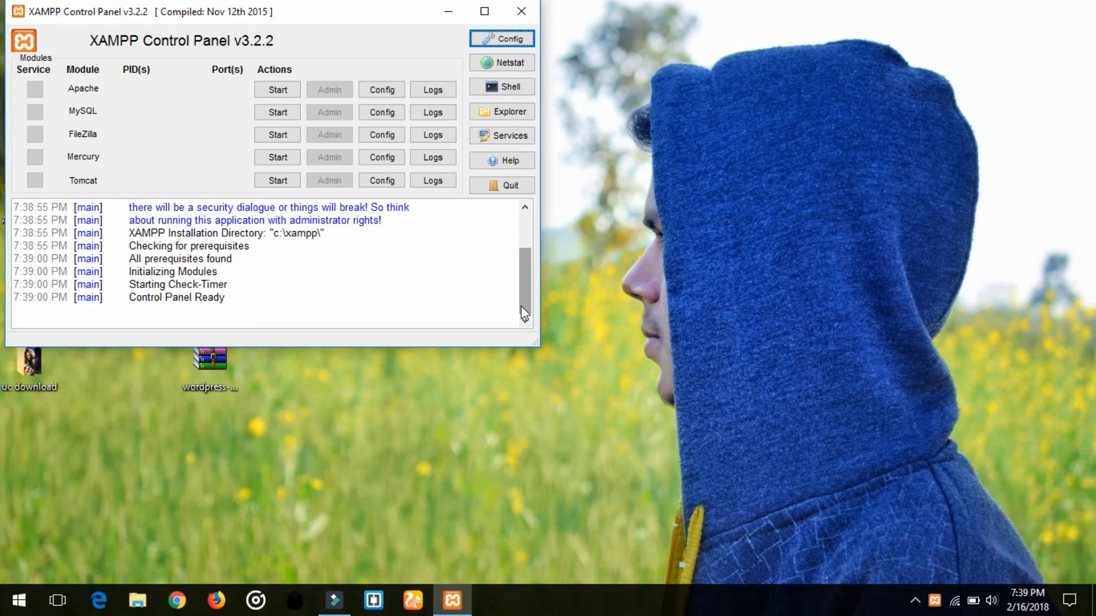
# Start the Apache and MySQL servers, then select the wordpress-4.9.4 zip on the desktop.
pyautogui.moveTo(241, 14); pyautogui.dragTo(603, 98)
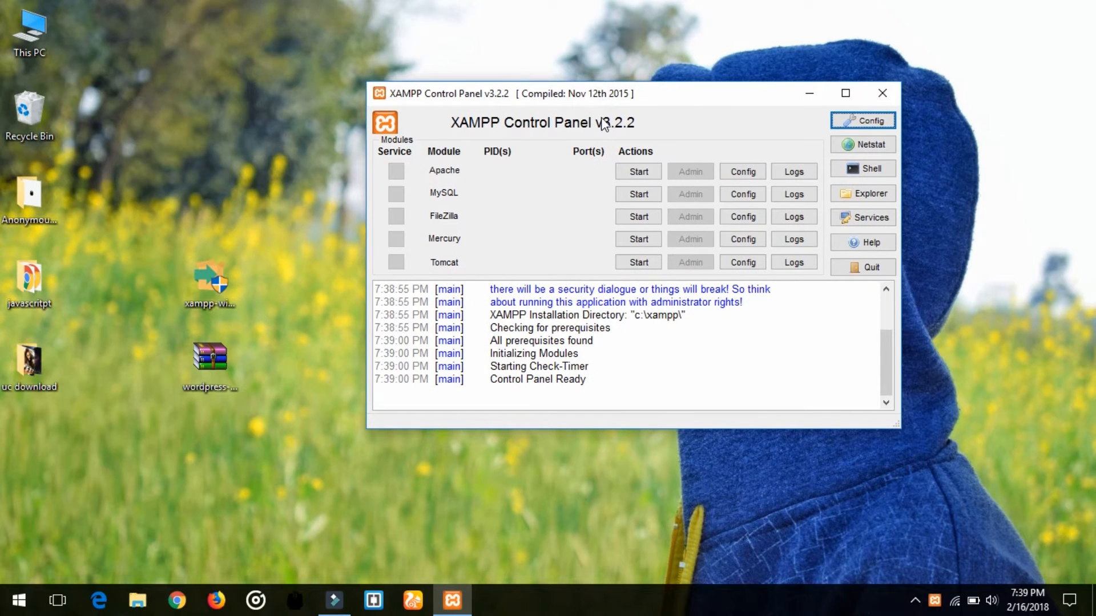
pyautogui.click(646, 178)
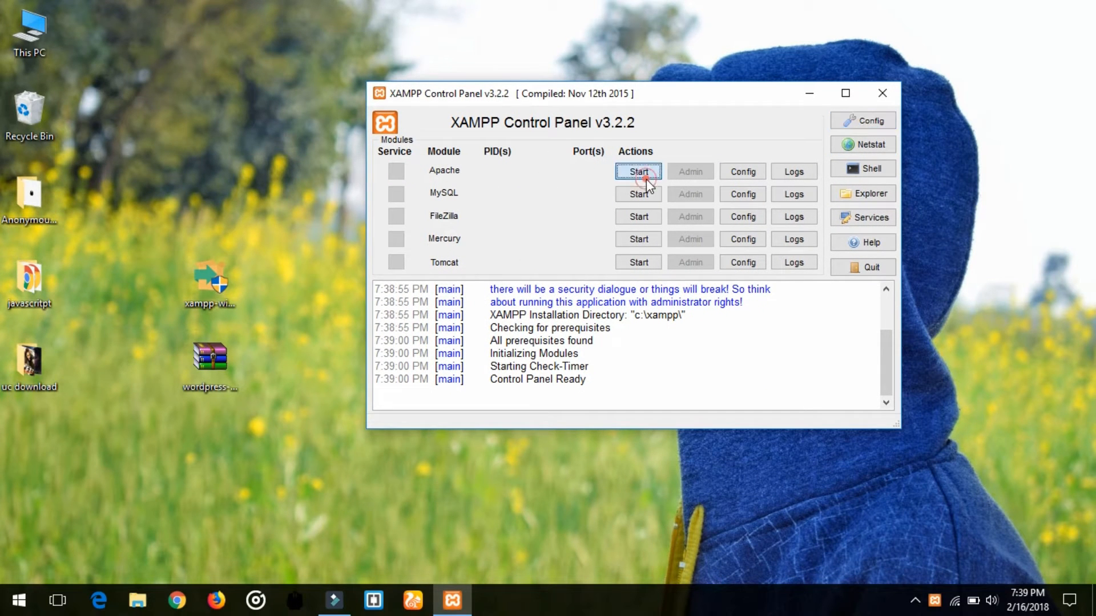
pyautogui.click(647, 191)
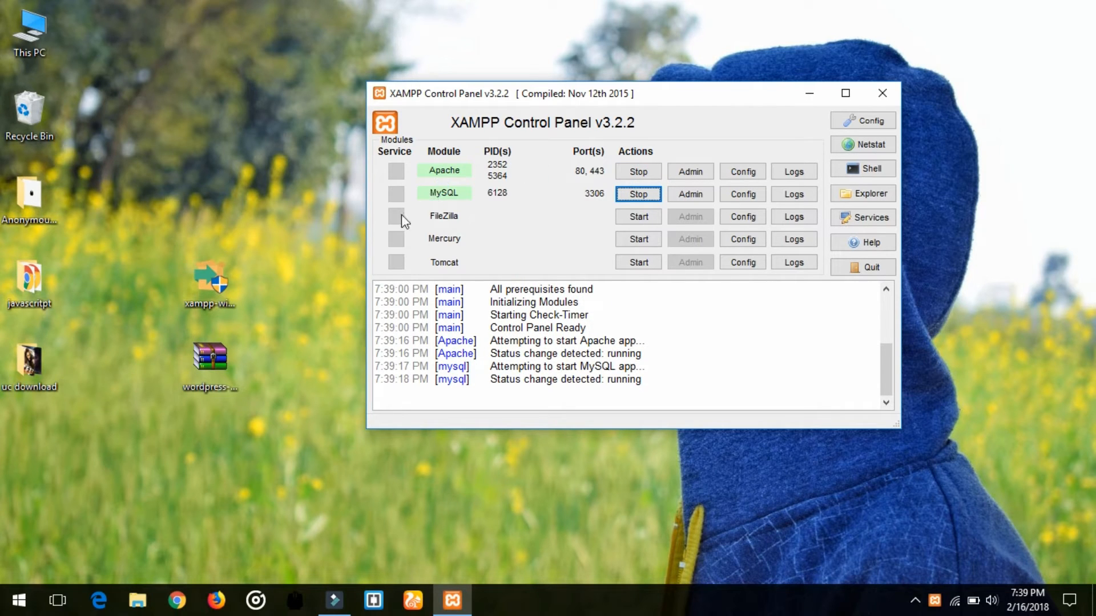
pyautogui.click(216, 365)
# Extract wordpress-4.9.4.zip into a wordpress-4.9.4 folder on the desktop.
pyautogui.rightClick(217, 365)
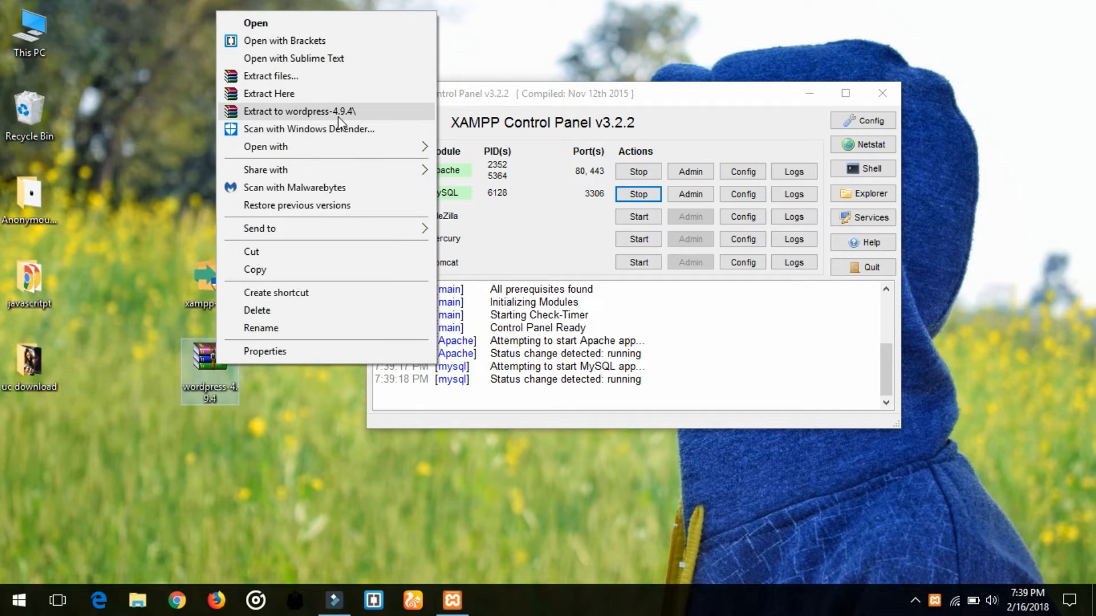
pyautogui.click(338, 116)
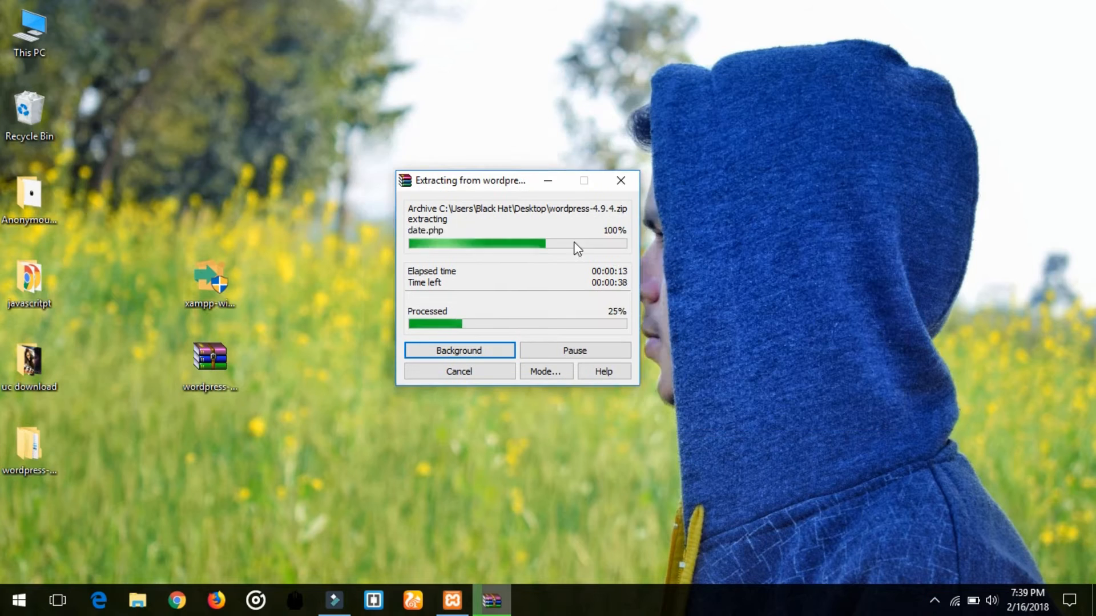
pyautogui.moveTo(506, 180); pyautogui.dragTo(481, 172)
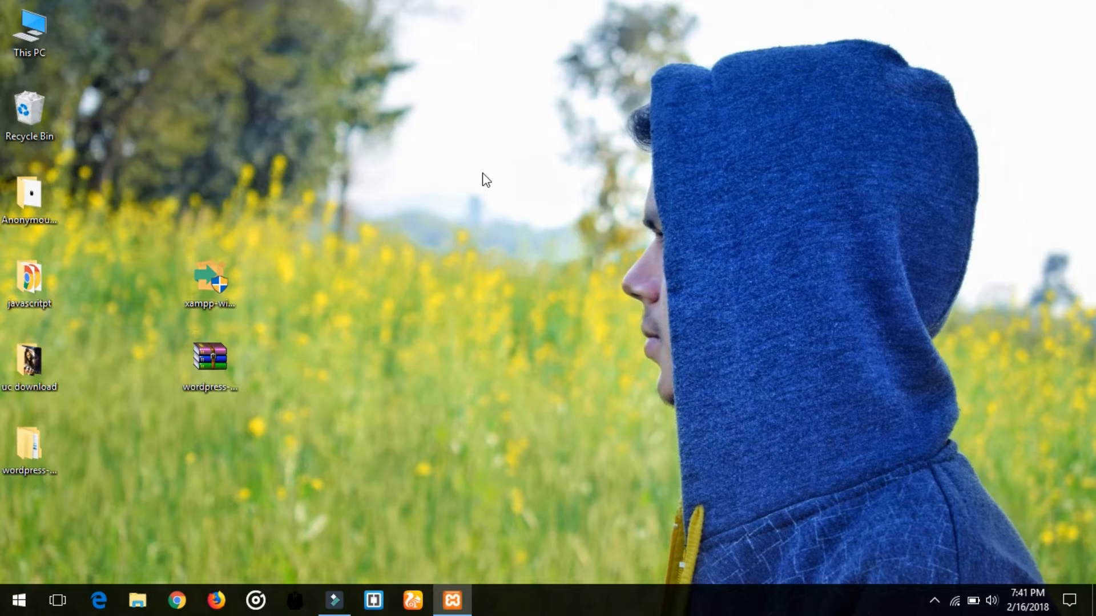
# Copy the extracted wordpress-4.9.4 folder from the desktop.
pyautogui.moveTo(32, 434); pyautogui.dragTo(287, 271)
pyautogui.doubleClick(276, 291)
pyautogui.rightClick(277, 291)
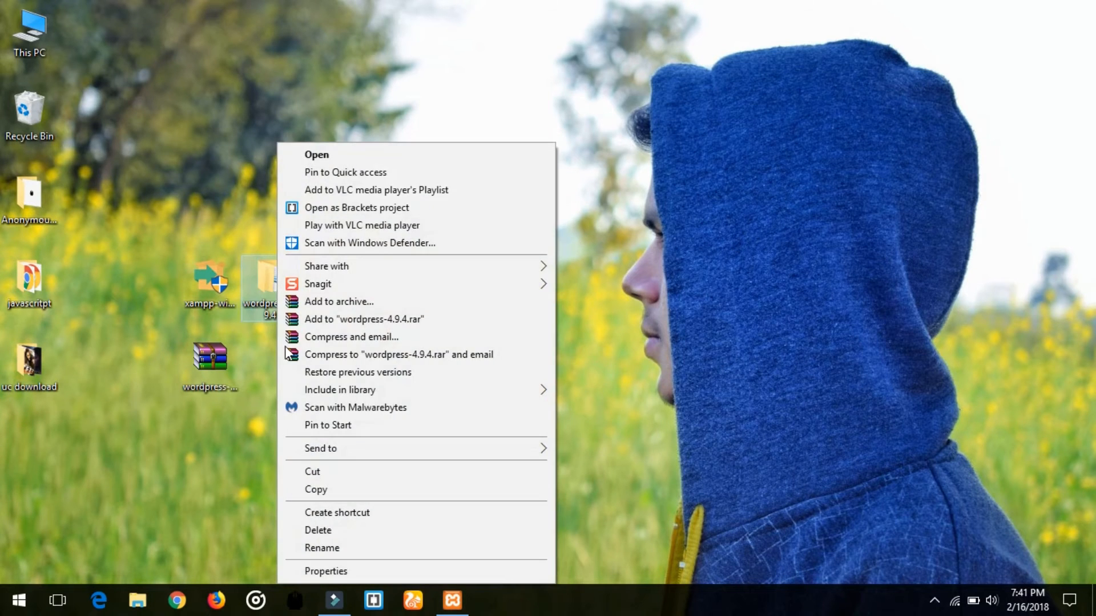
pyautogui.click(327, 491)
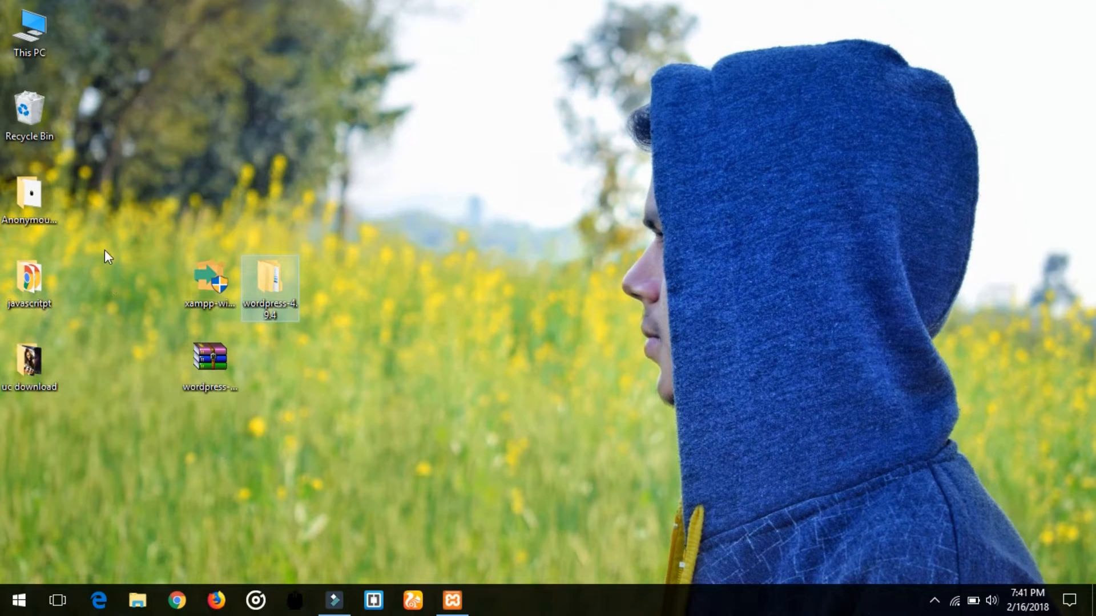
# Paste the folder into C:\xampp\htdocs and let the copy finish.
pyautogui.doubleClick(44, 46)
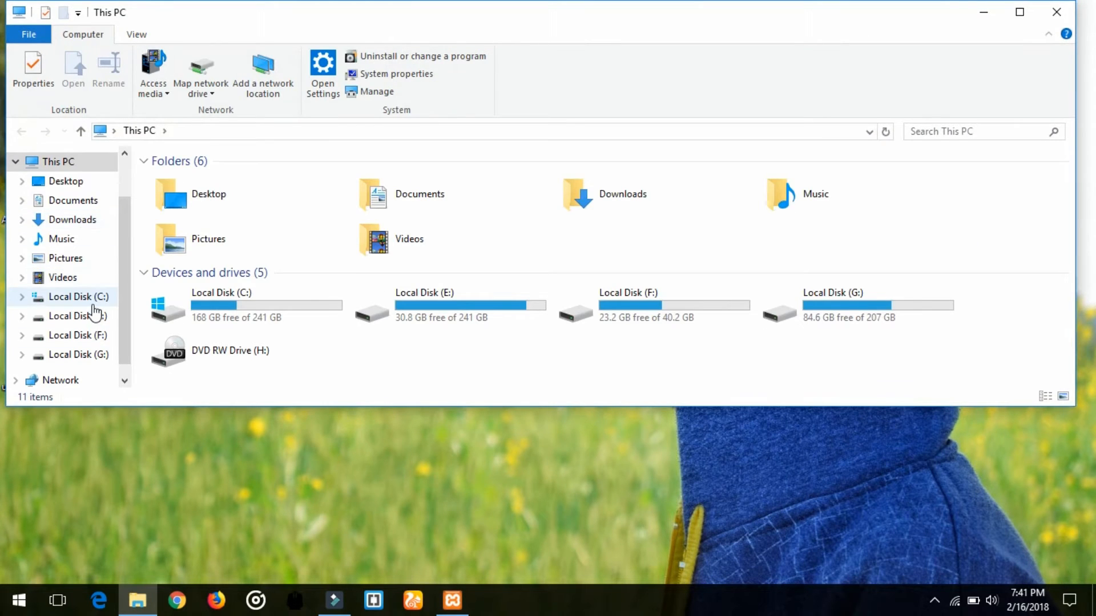
pyautogui.click(87, 298)
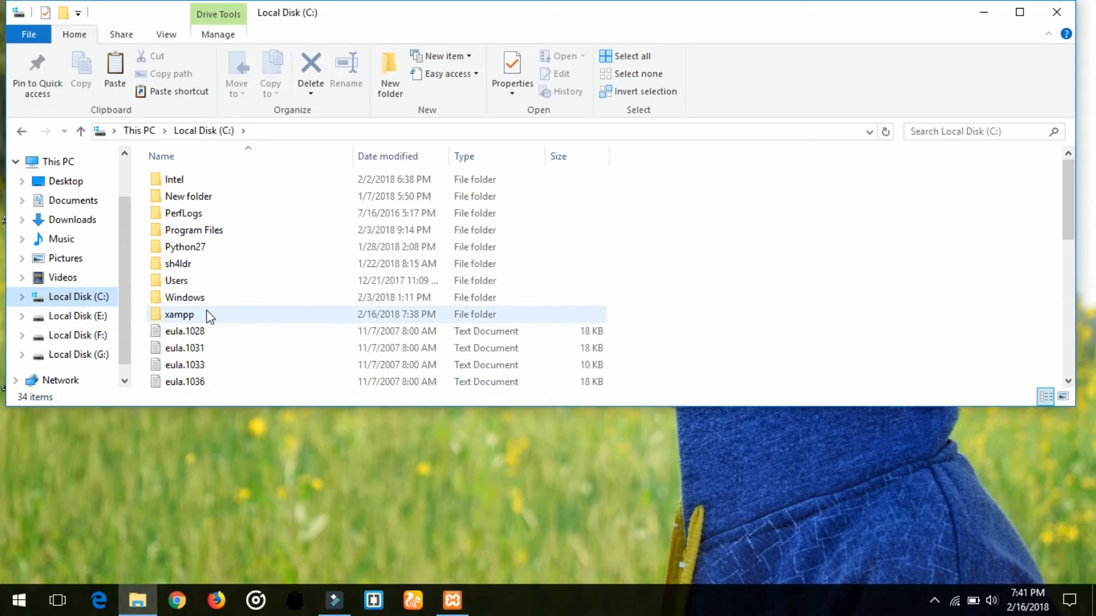
pyautogui.doubleClick(206, 313)
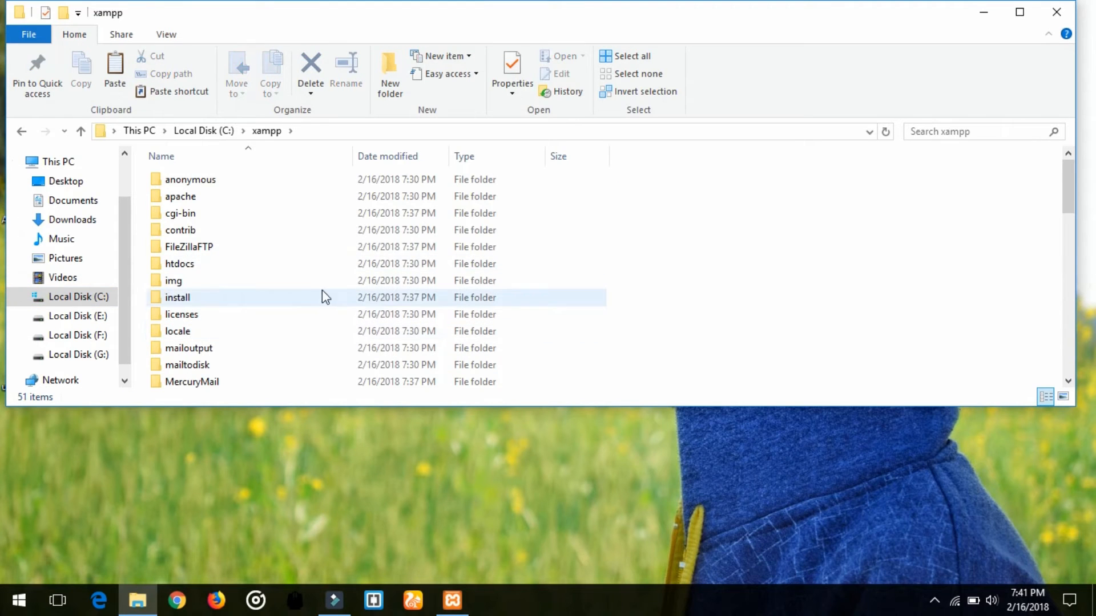
pyautogui.doubleClick(288, 265)
pyautogui.moveTo(298, 407); pyautogui.dragTo(308, 569)
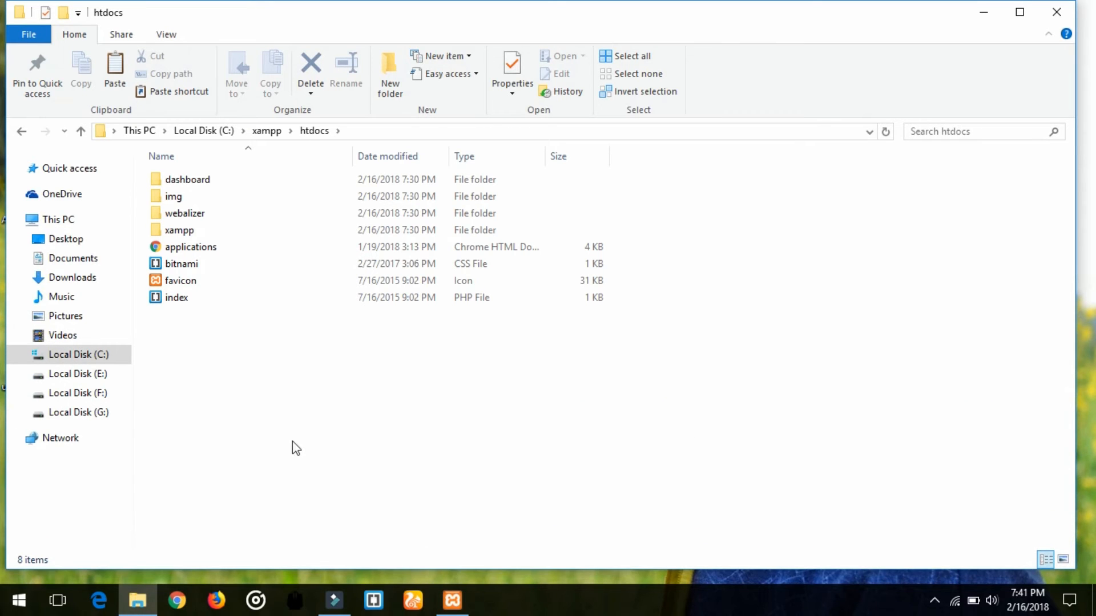
pyautogui.rightClick(301, 410)
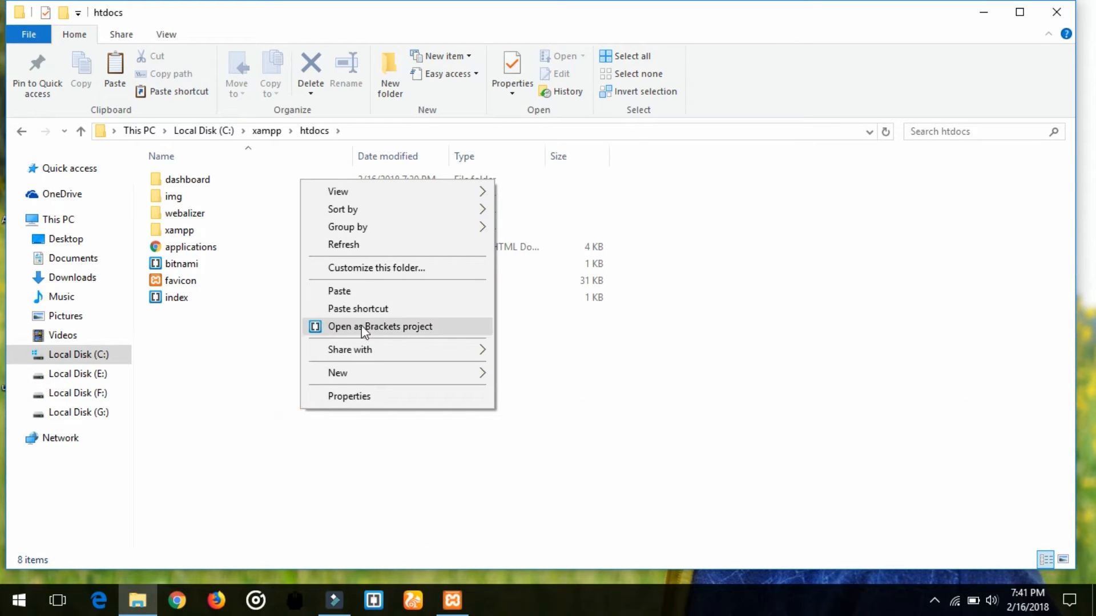
pyautogui.click(368, 292)
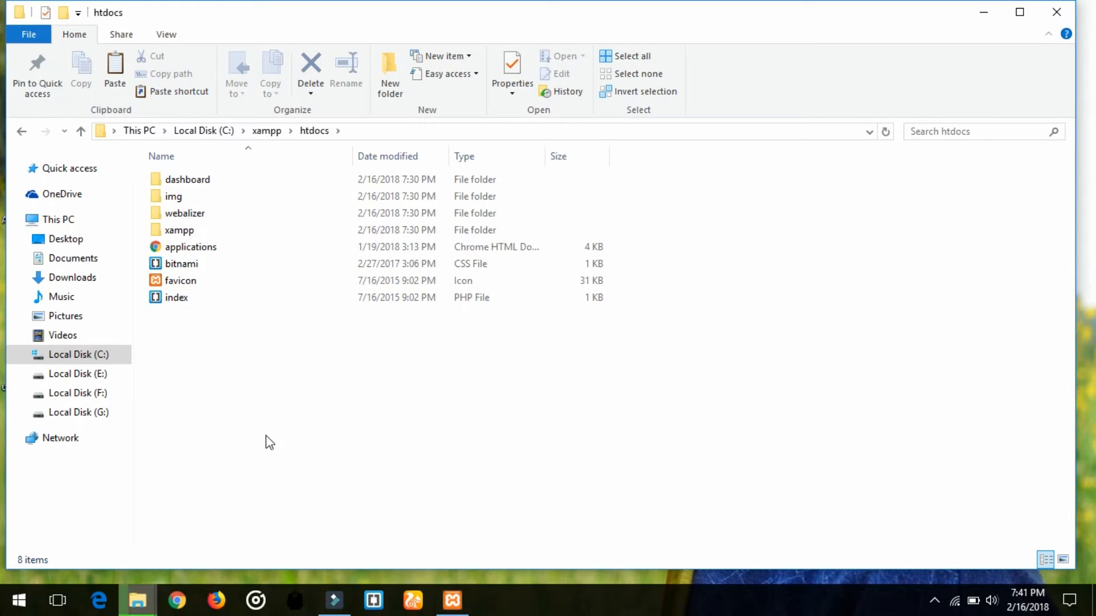
pyautogui.moveTo(137, 601)
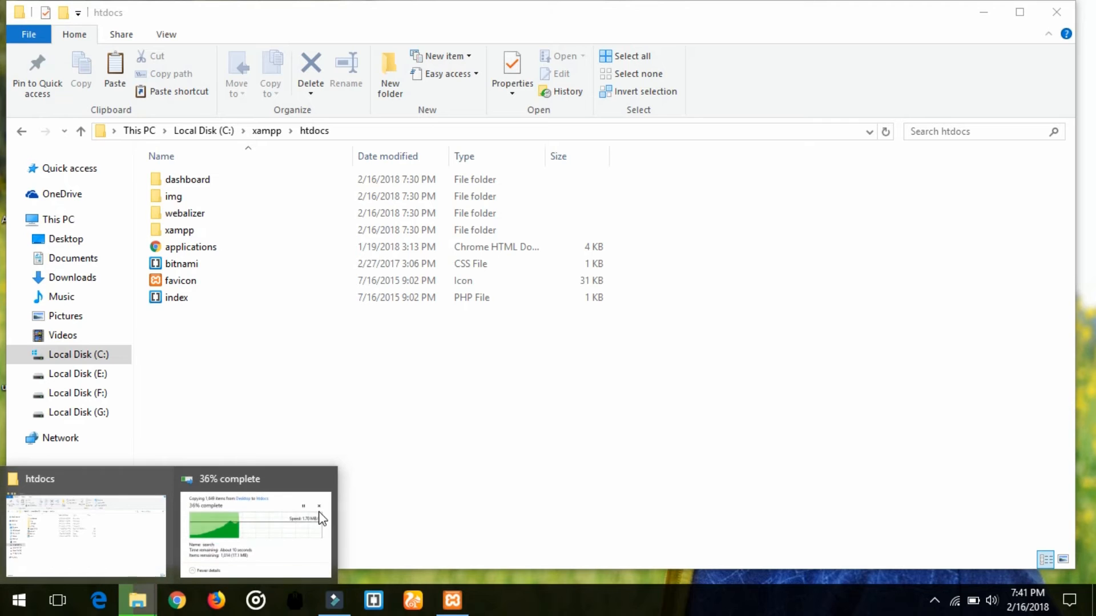
pyautogui.click(275, 530)
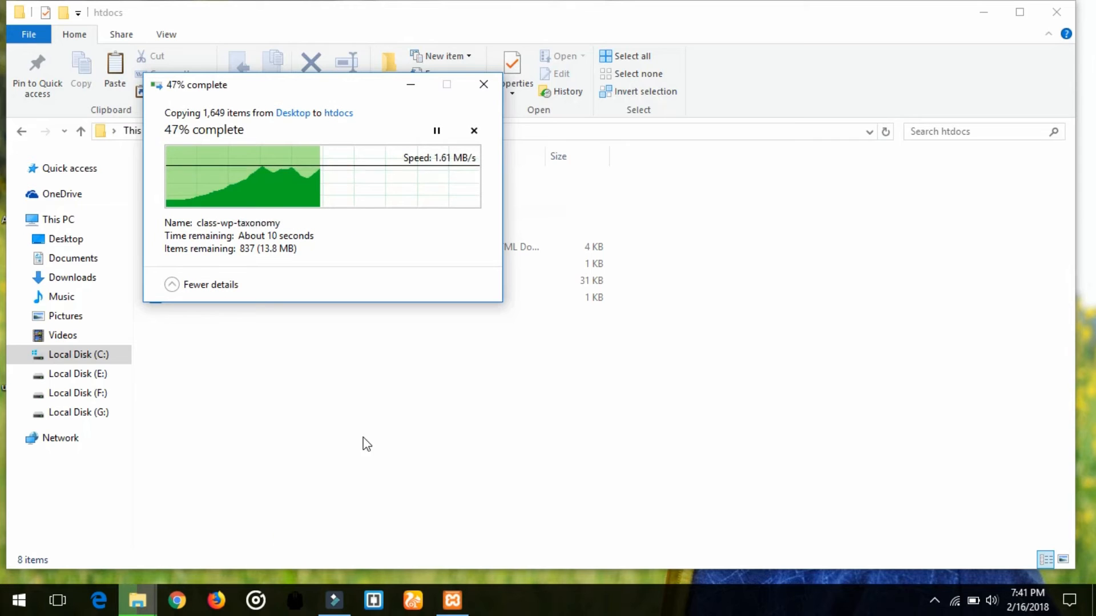
pyautogui.moveTo(278, 85); pyautogui.dragTo(609, 168)
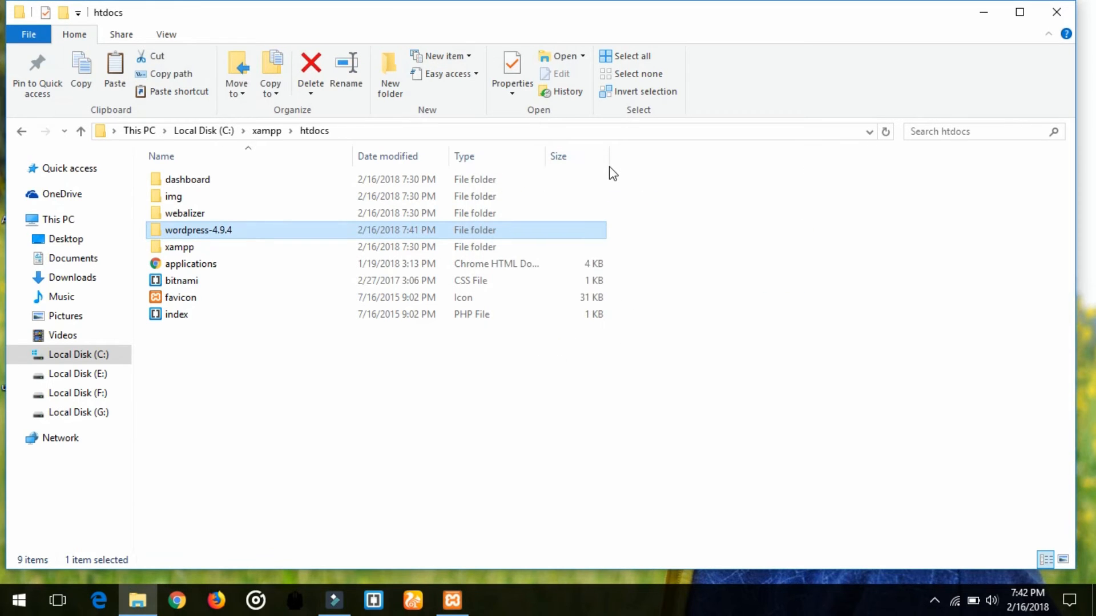
# Rename wordpress-4.9.4 to mytechybro, copying the new name to the clipboard.
pyautogui.rightClick(228, 233)
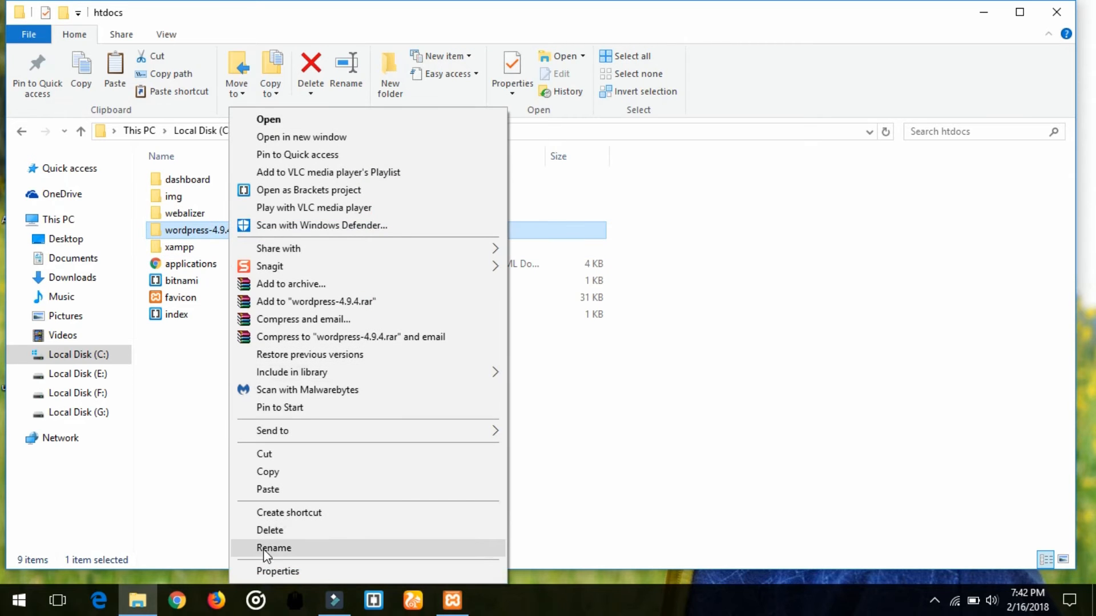
pyautogui.click(268, 549)
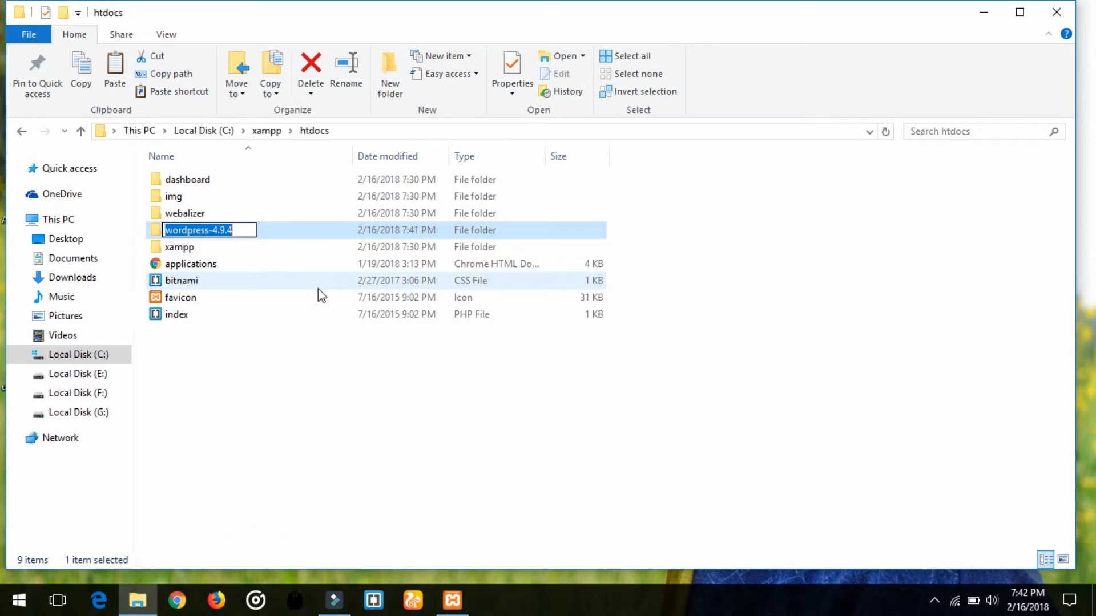
pyautogui.write('m')
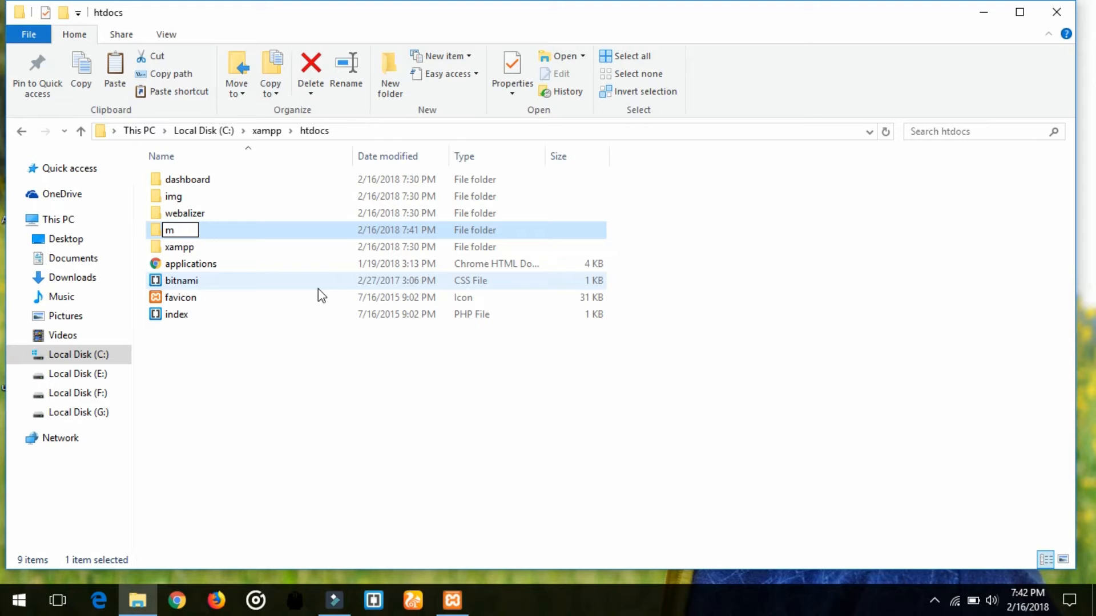
pyautogui.write('ytechybro')
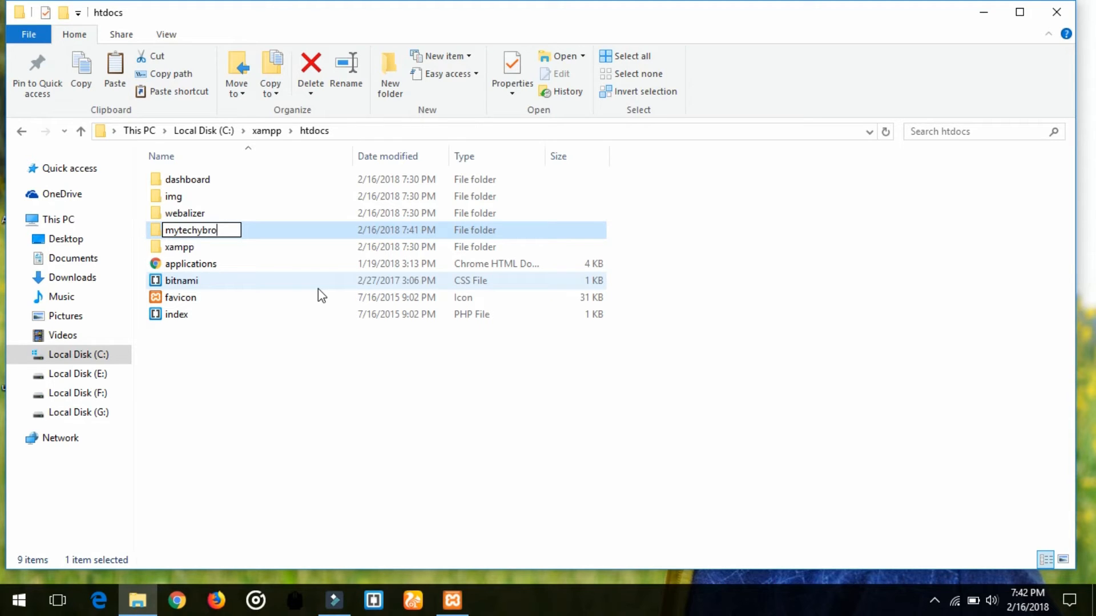
pyautogui.hotkey('ctrl', 'a')
pyautogui.hotkey('ctrl', 'c')
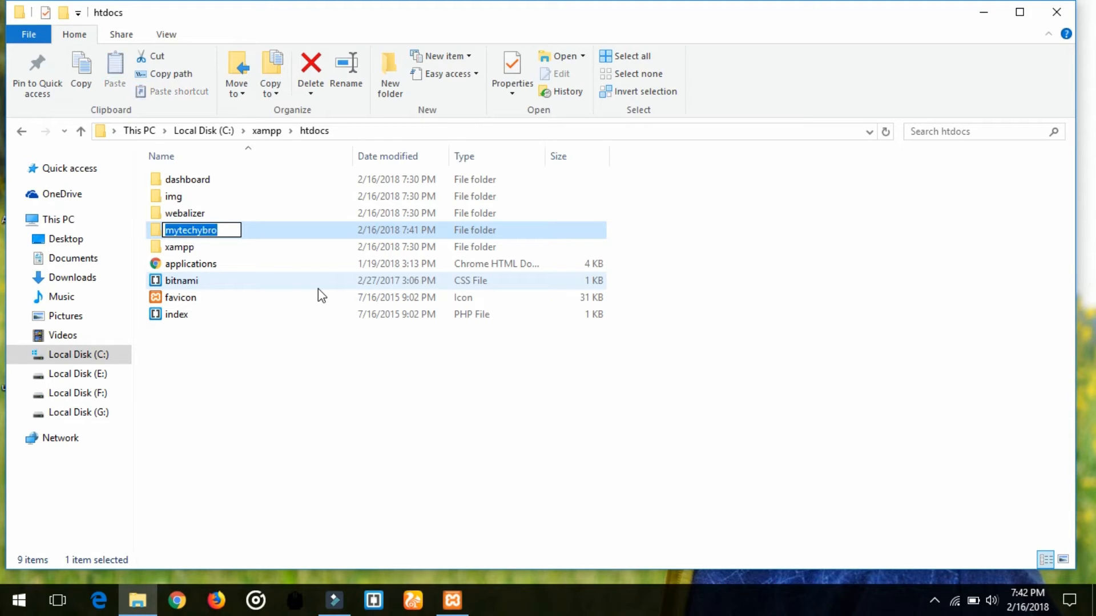
pyautogui.click(240, 408)
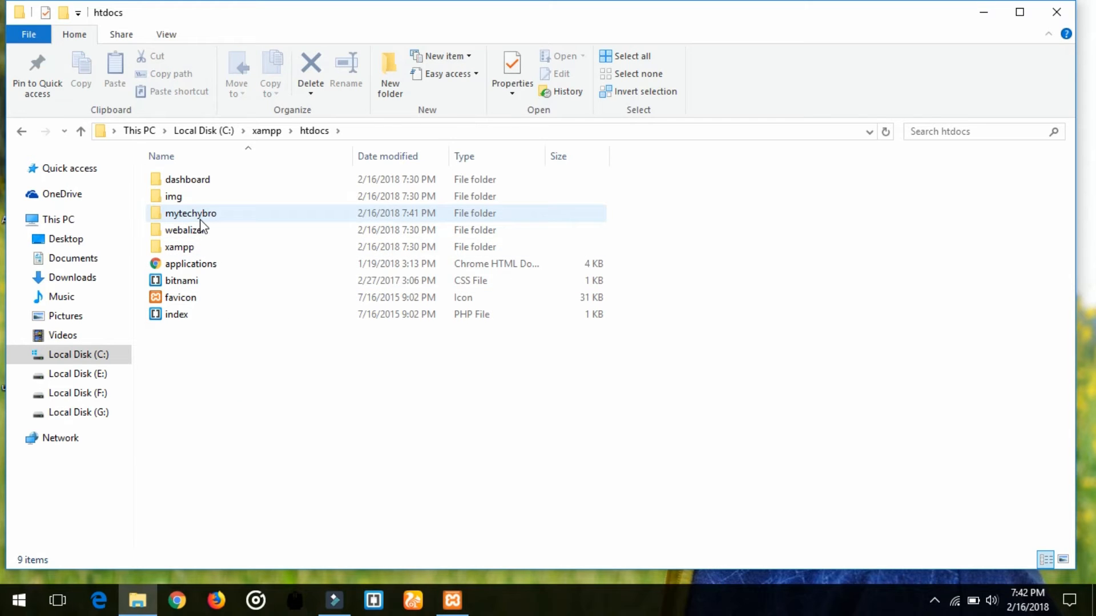
# In UC Browser, load localhost, then change the address to localhost/phpmyadmin.
pyautogui.click(415, 596)
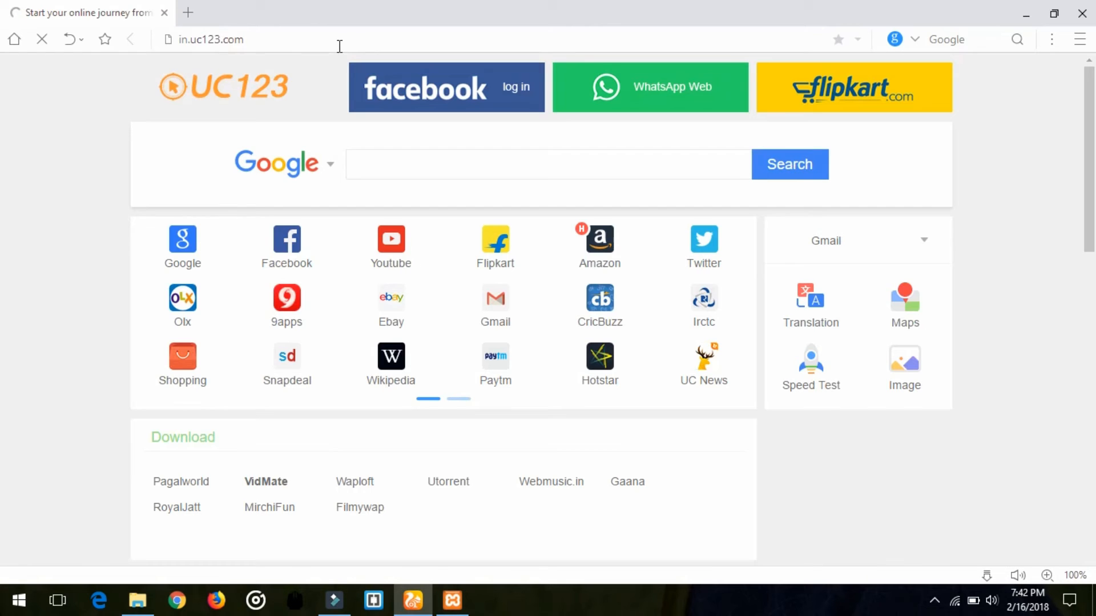
pyautogui.click(339, 43)
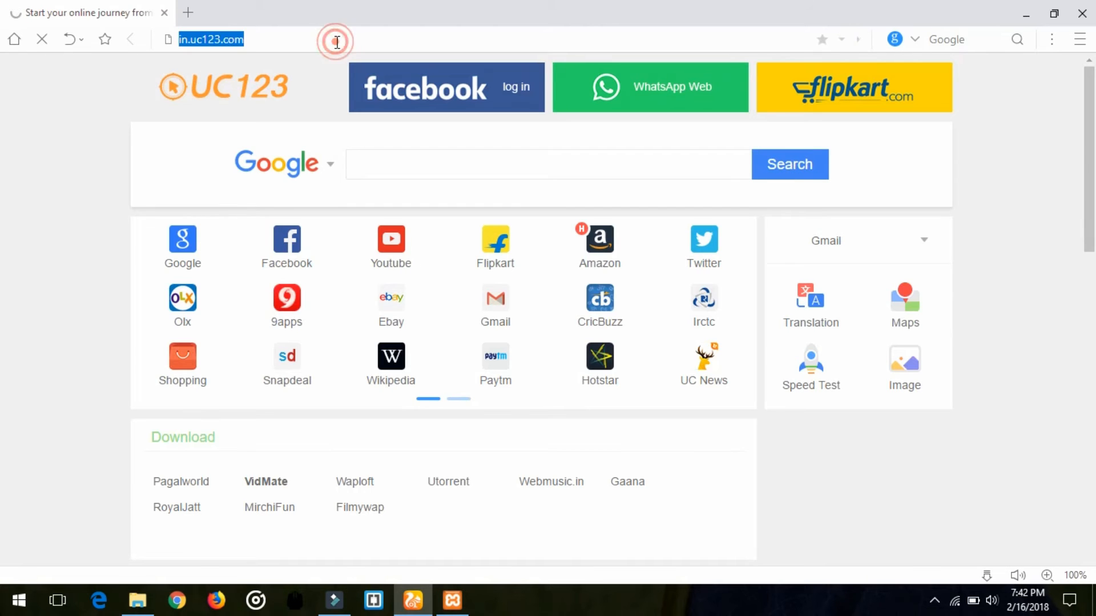
pyautogui.write('localhost')
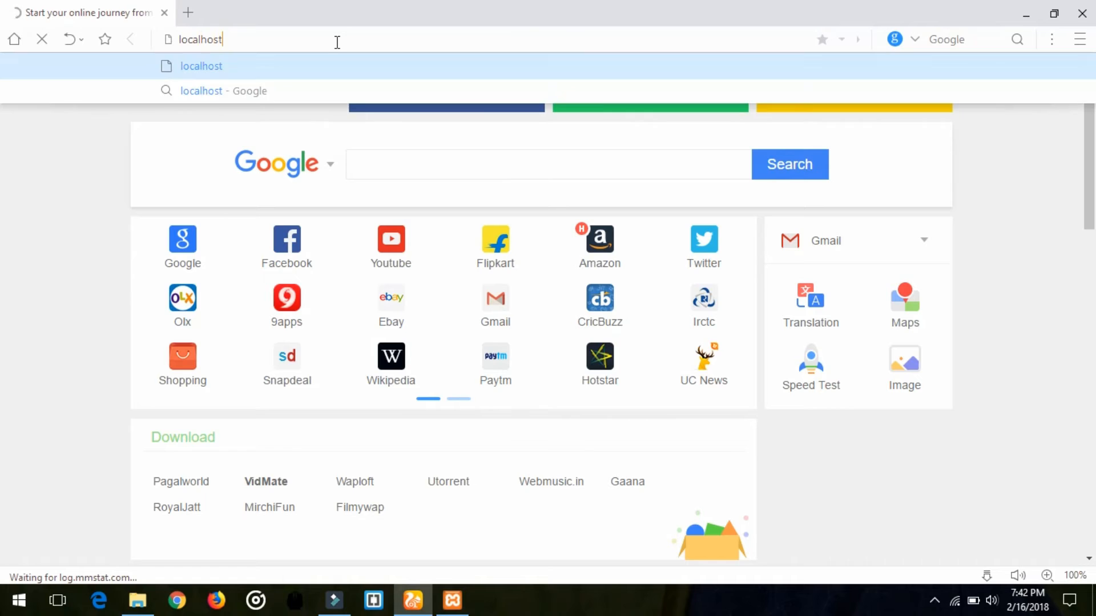
pyautogui.press('Return')
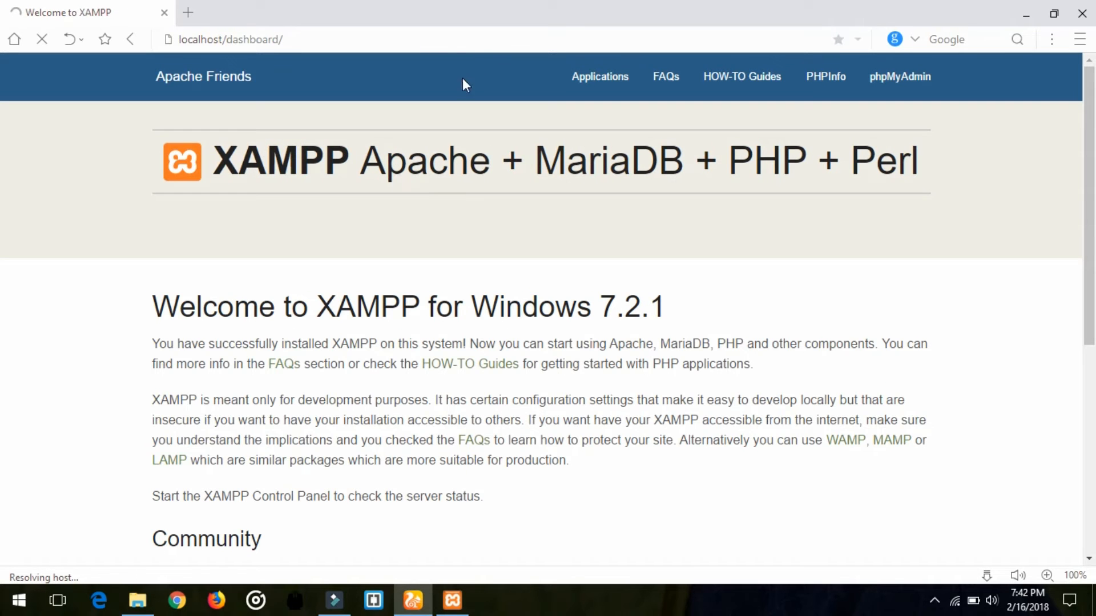
pyautogui.moveTo(293, 47); pyautogui.dragTo(228, 45)
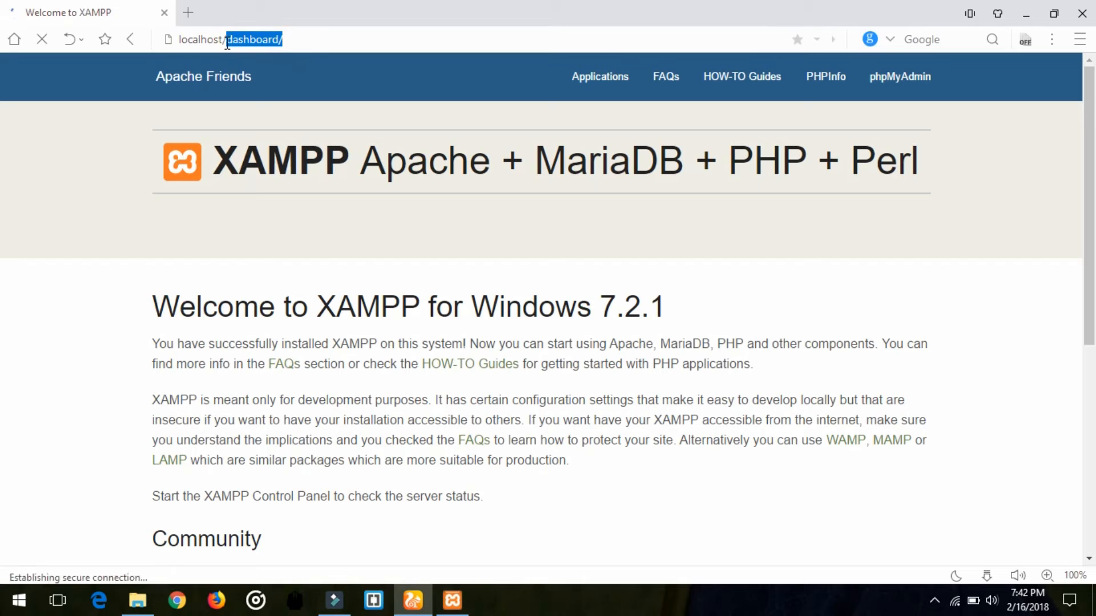
pyautogui.write('phpmy')
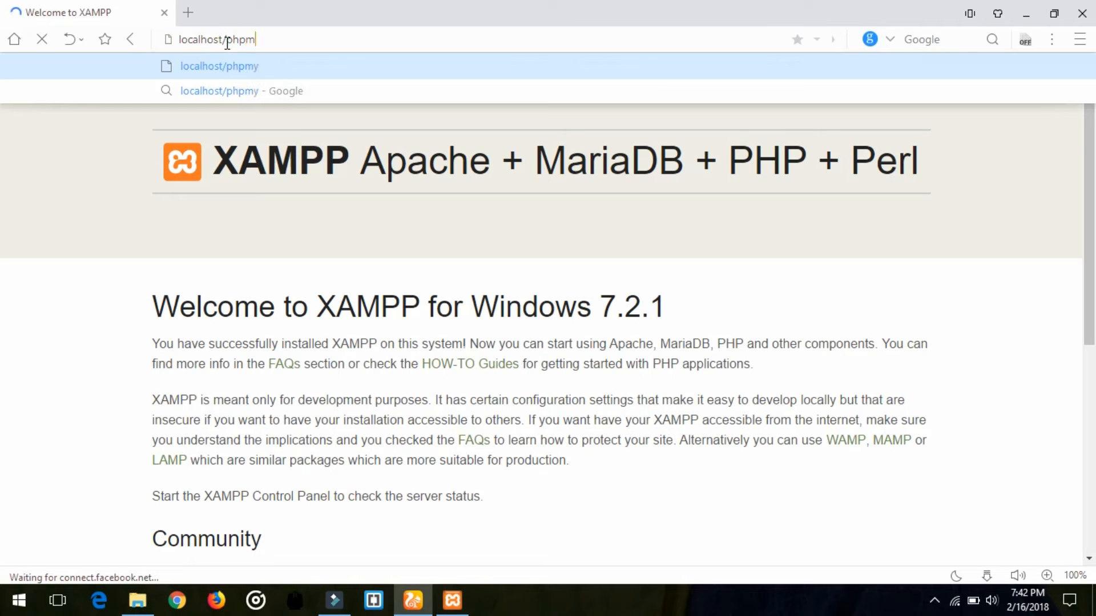
pyautogui.write('admin')
pyautogui.press('Return')
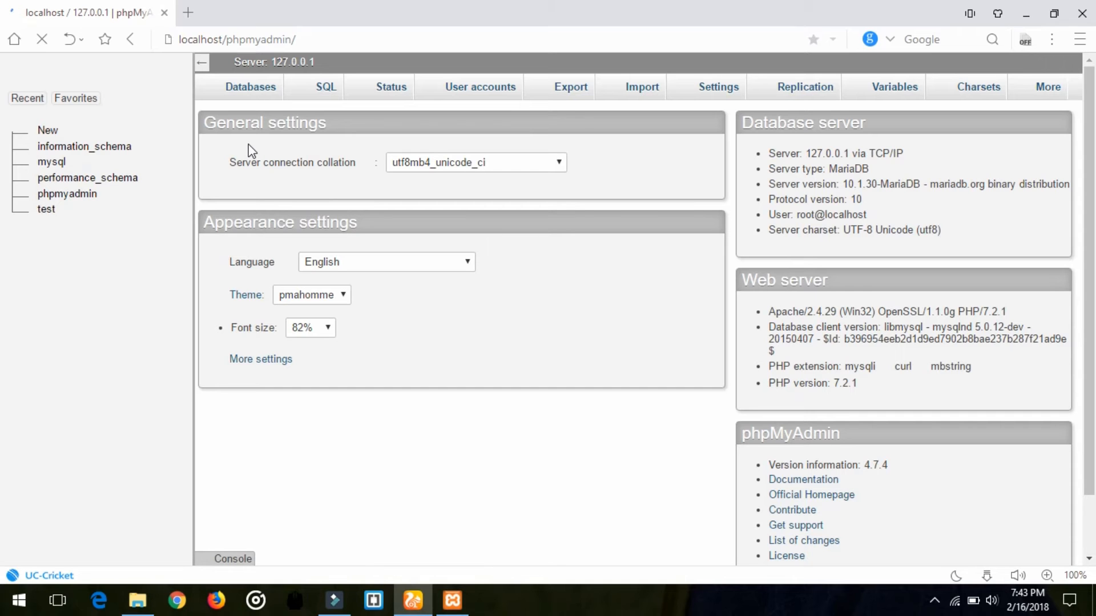
# Create a database named learnwordpress on the Databases page.
pyautogui.click(237, 97)
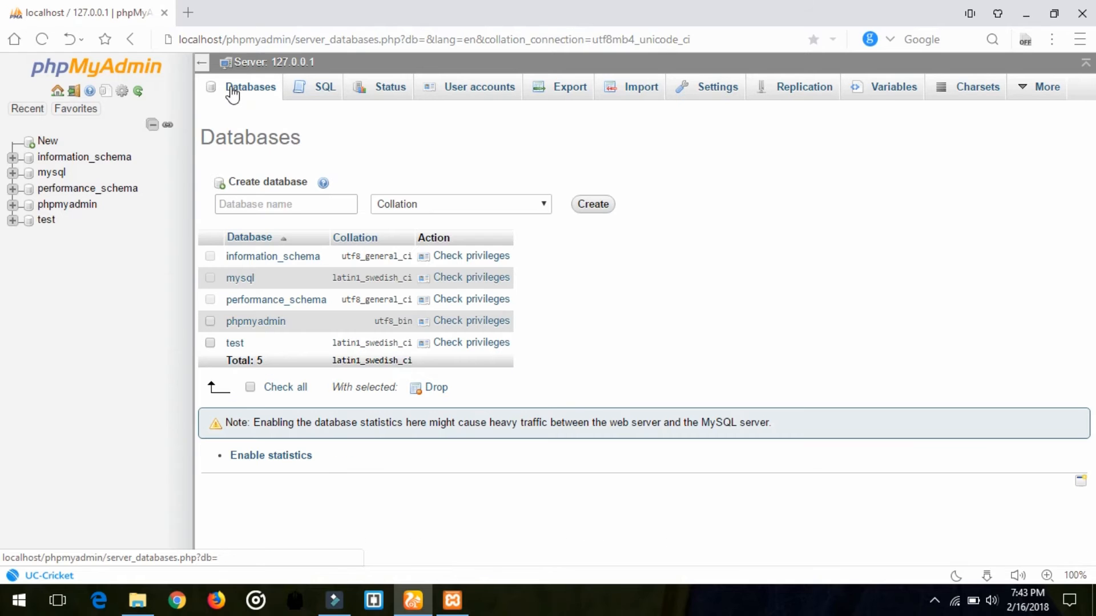
pyautogui.click(266, 206)
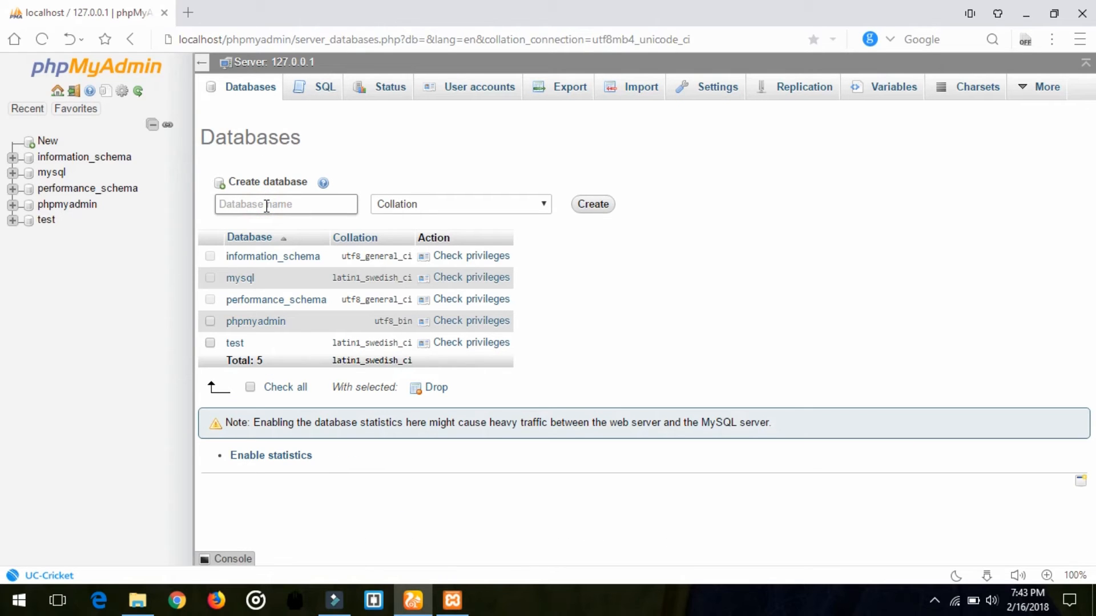
pyautogui.write('learnwordpress')
pyautogui.click(609, 209)
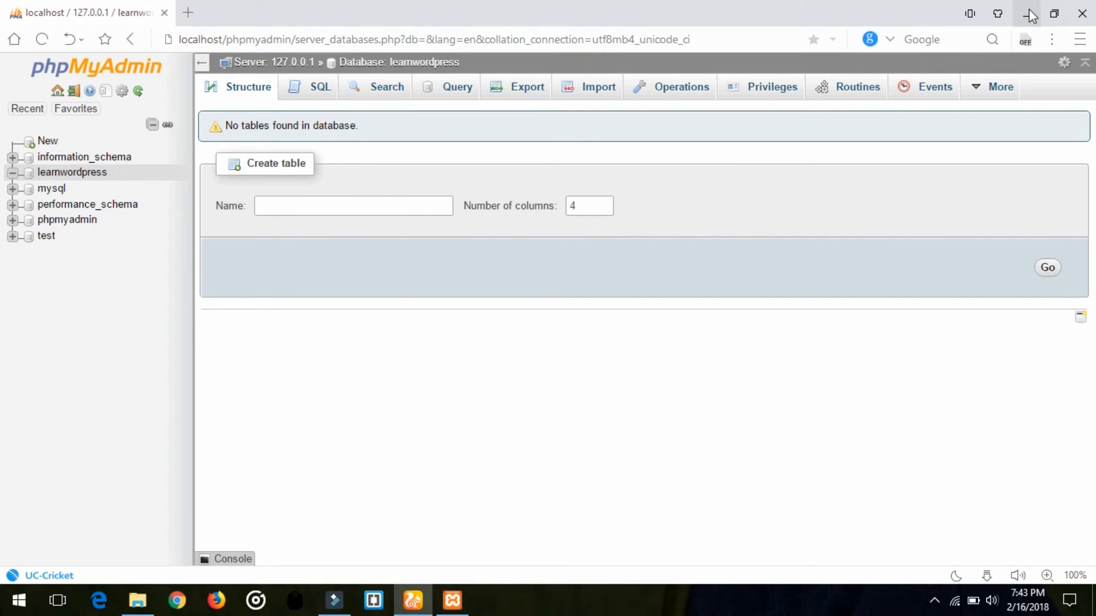
pyautogui.moveTo(714, 40); pyautogui.dragTo(227, 26)
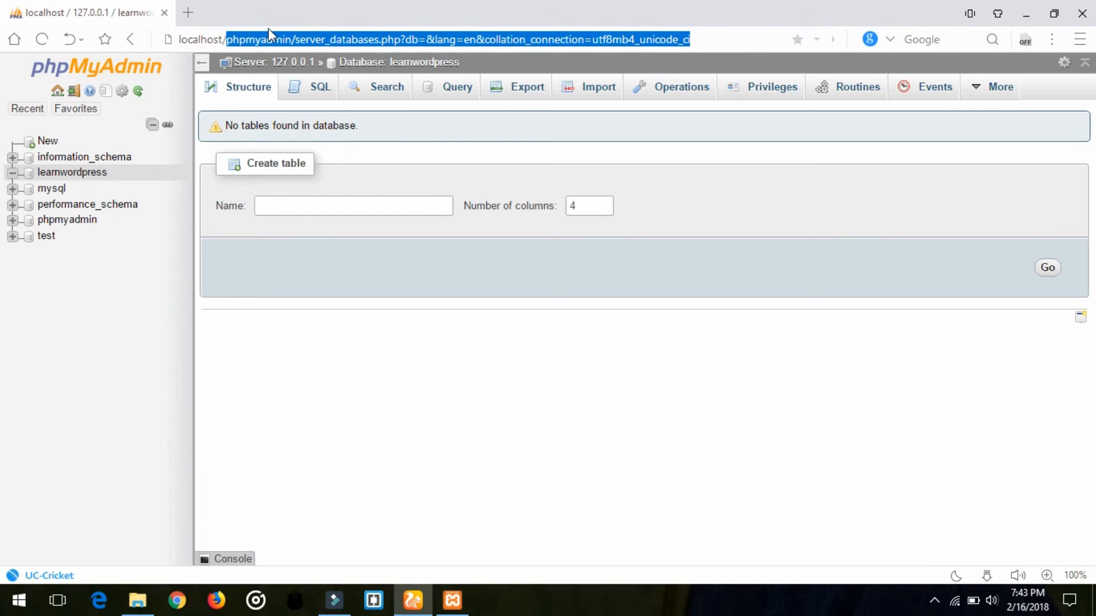
# Go to localhost/mytechybro and open its wordpress folder to begin setup.
pyautogui.write('mytech')
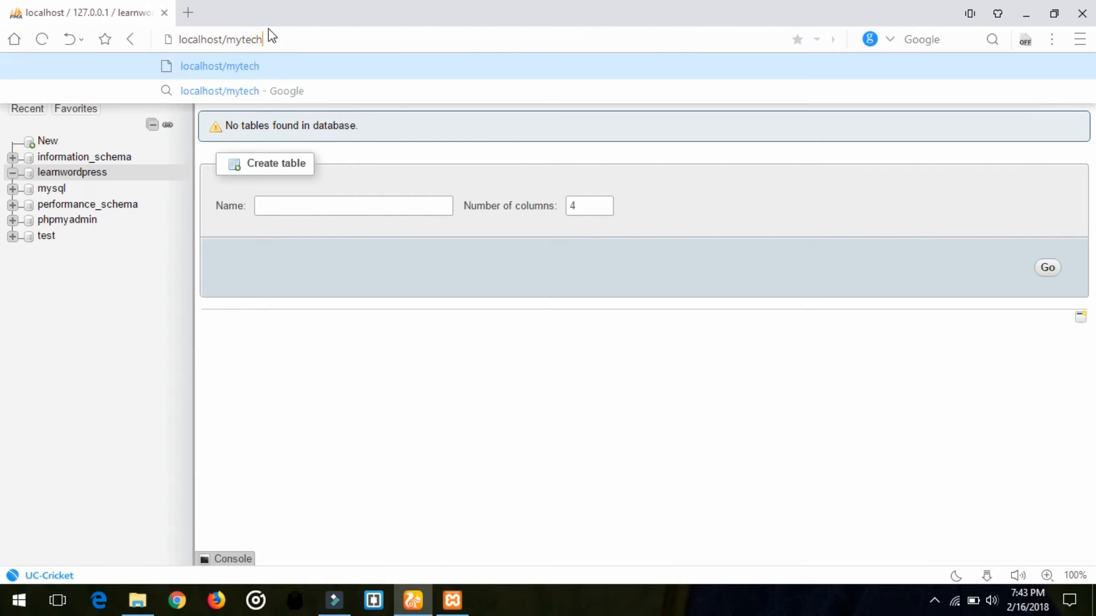
pyautogui.write('ybro')
pyautogui.press('Return')
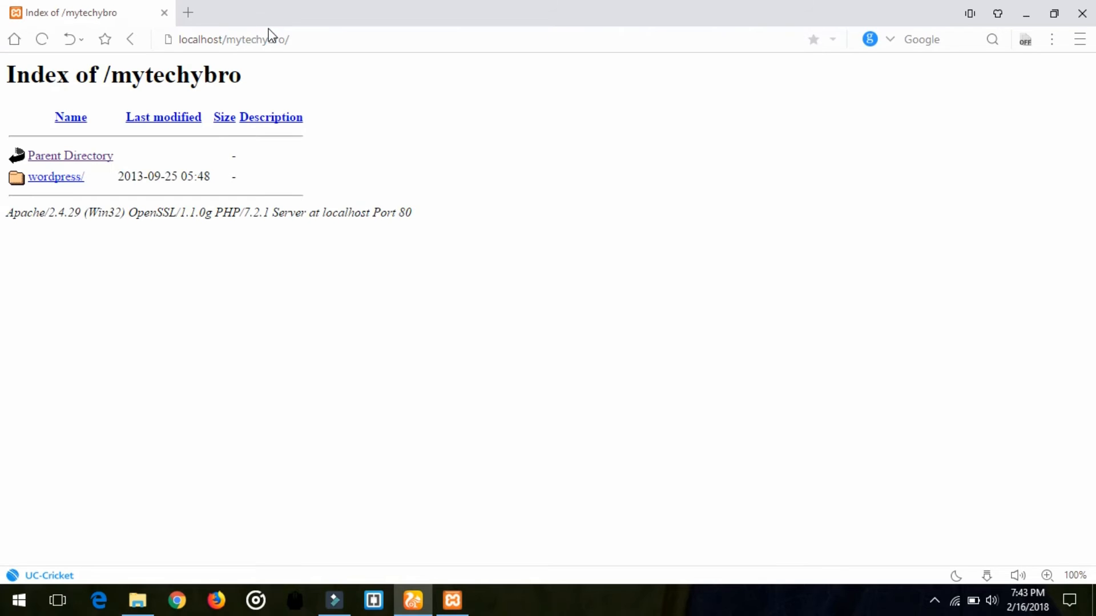
pyautogui.click(73, 178)
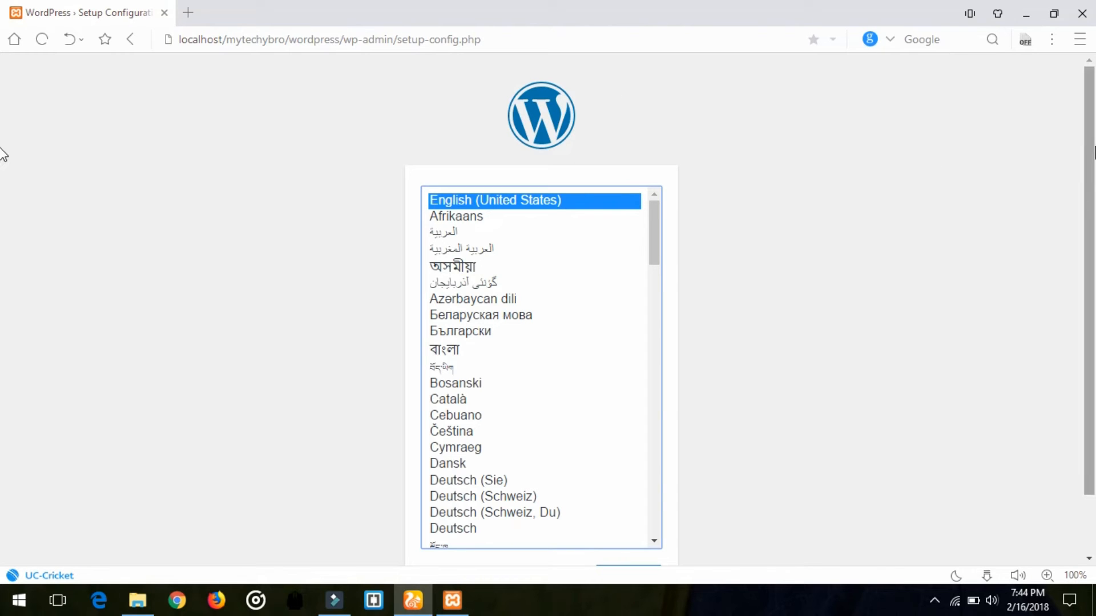
# Continue setup in English (United States) and start entering database connection details.
pyautogui.scroll(-2, 2, 151)
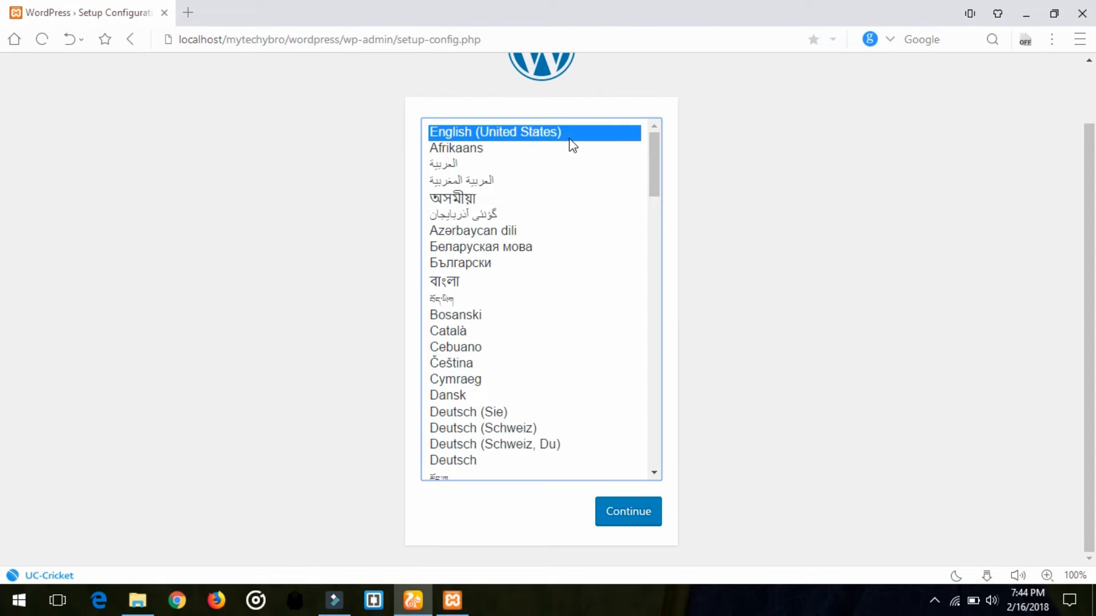
pyautogui.click(614, 521)
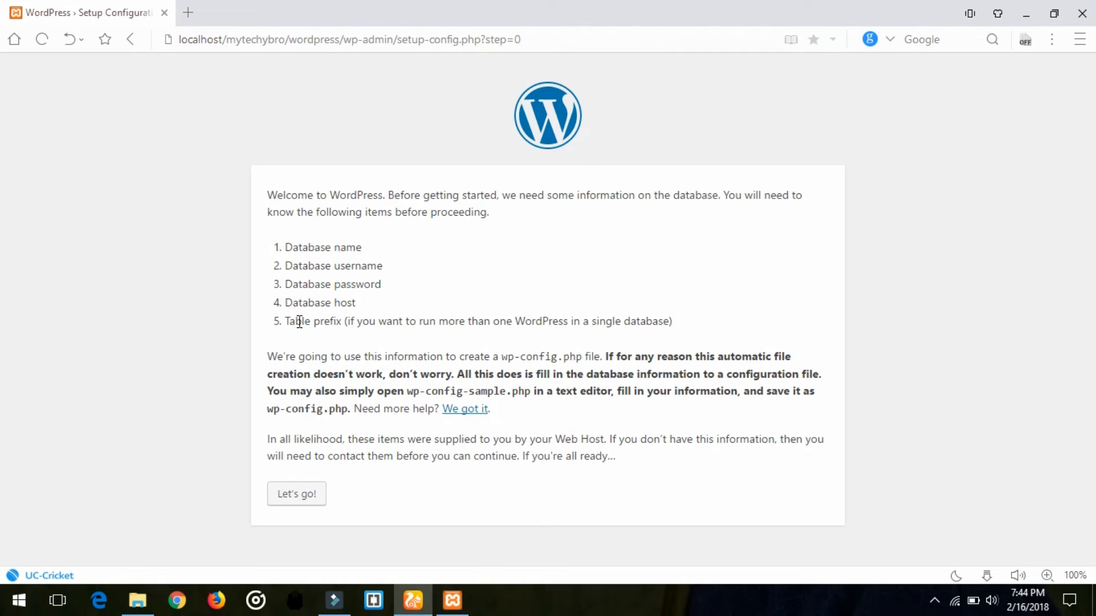
pyautogui.click(296, 493)
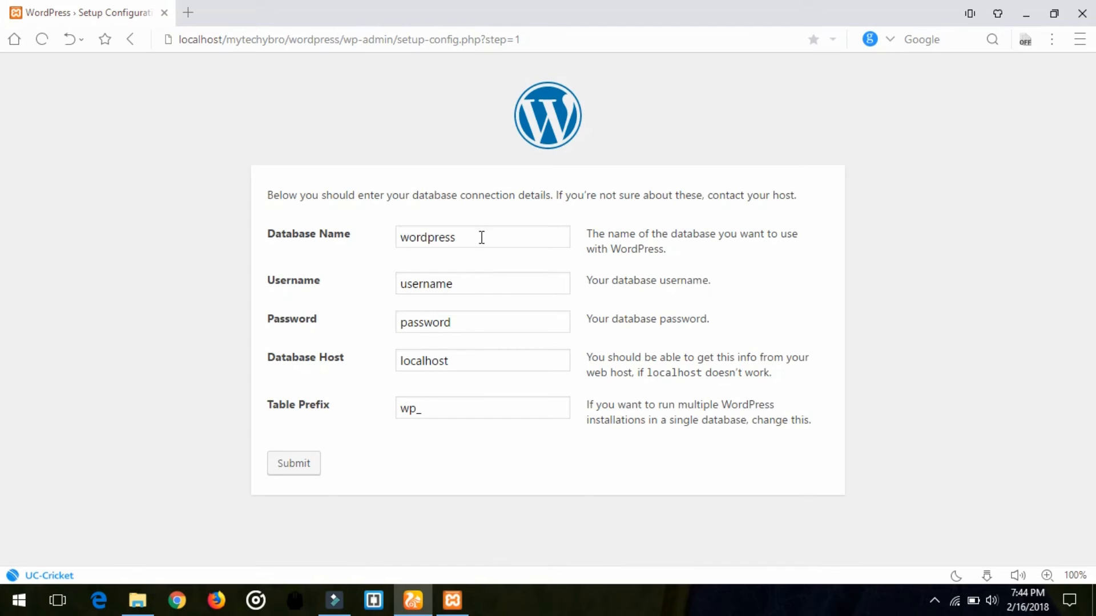
# Enter database name learnwordpress, username root, an empty password, and submit.
pyautogui.doubleClick(482, 238)
pyautogui.write('lea')
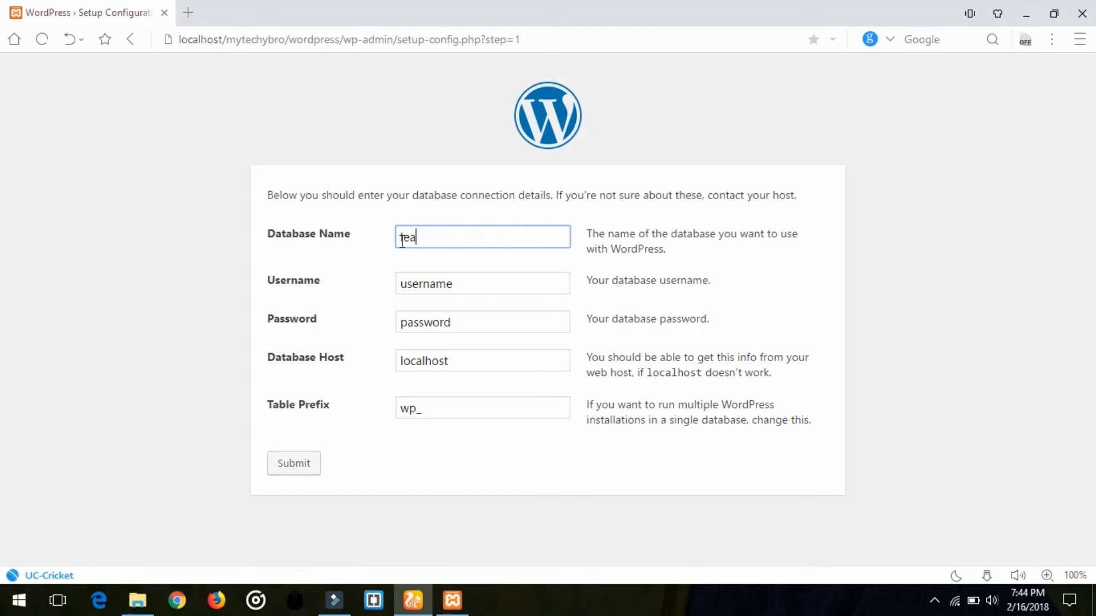
pyautogui.write('rnwordpress')
pyautogui.doubleClick(479, 279)
pyautogui.write('root')
pyautogui.press('Tab')
pyautogui.press('BackSpace')
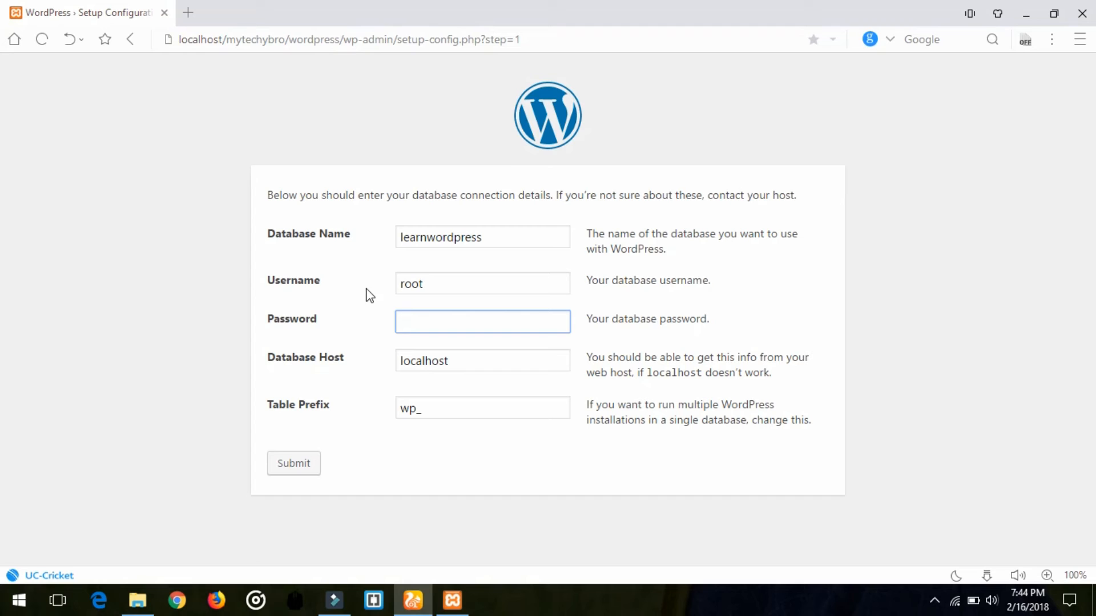
pyautogui.click(367, 466)
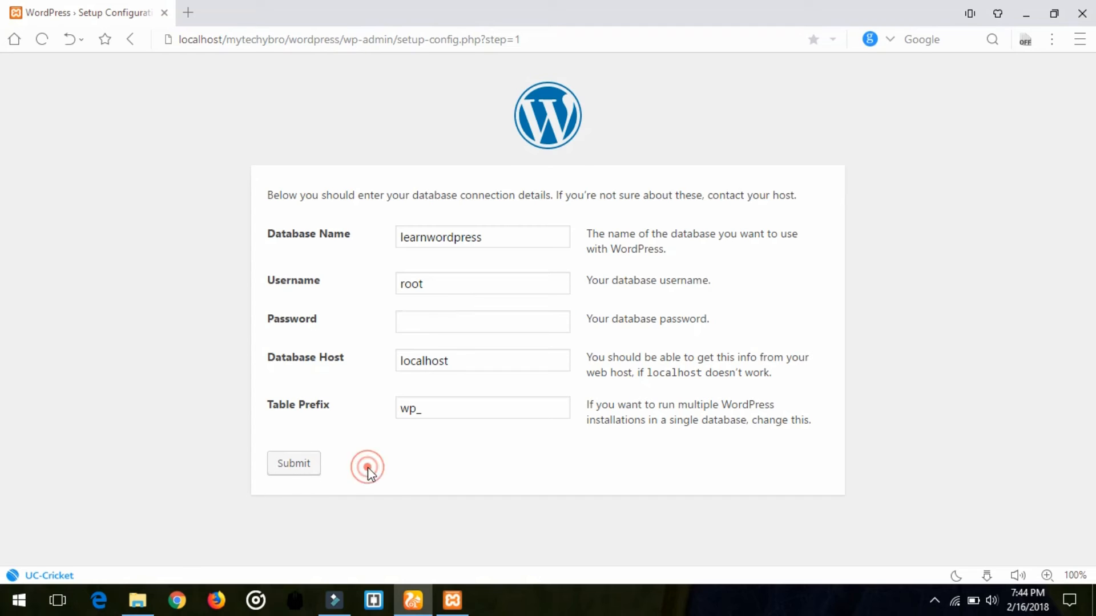
pyautogui.click(301, 463)
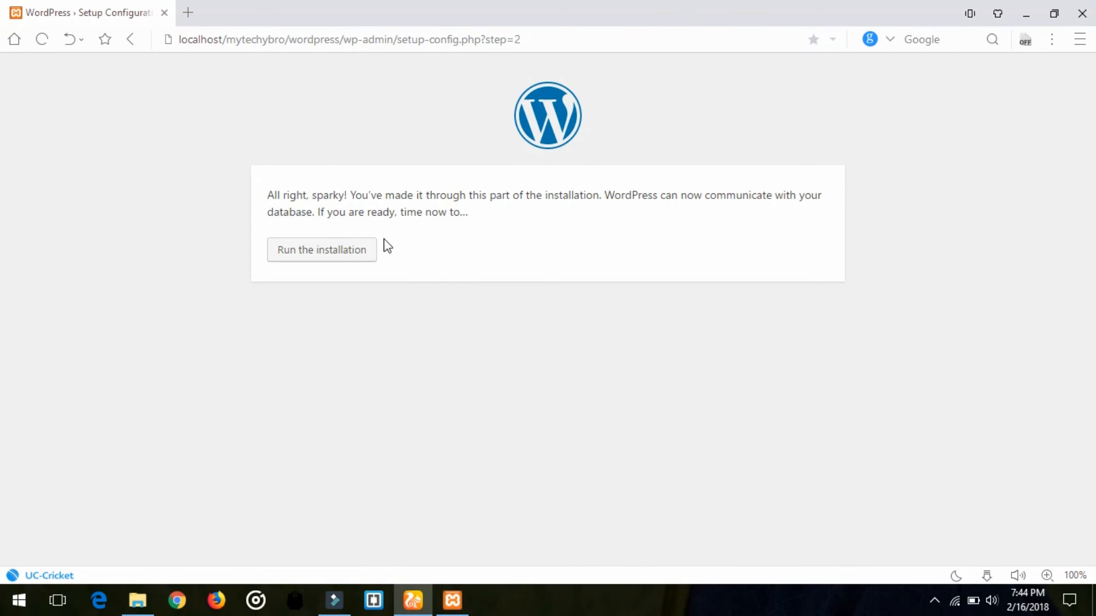
# Review the database connection confirmation and run the WordPress installation.
pyautogui.moveTo(267, 196); pyautogui.dragTo(836, 211)
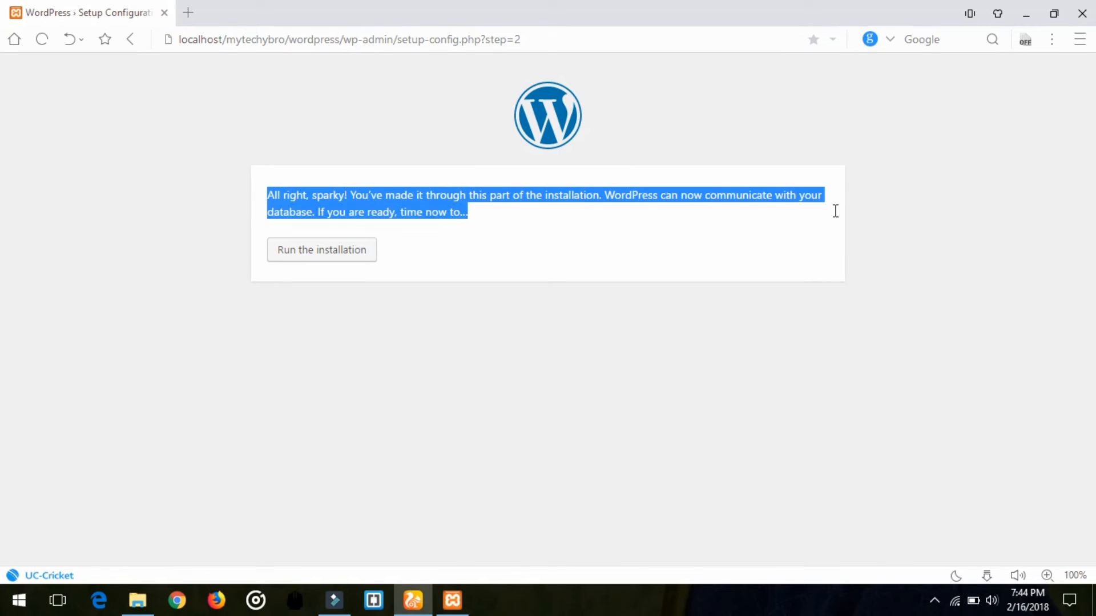
pyautogui.click(699, 229)
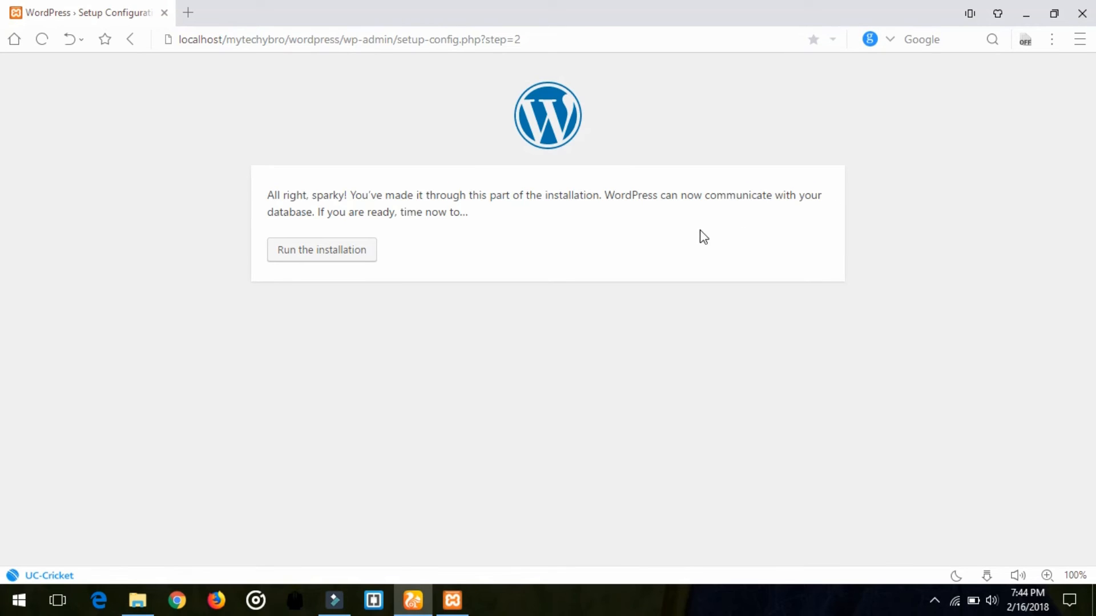
pyautogui.click(353, 260)
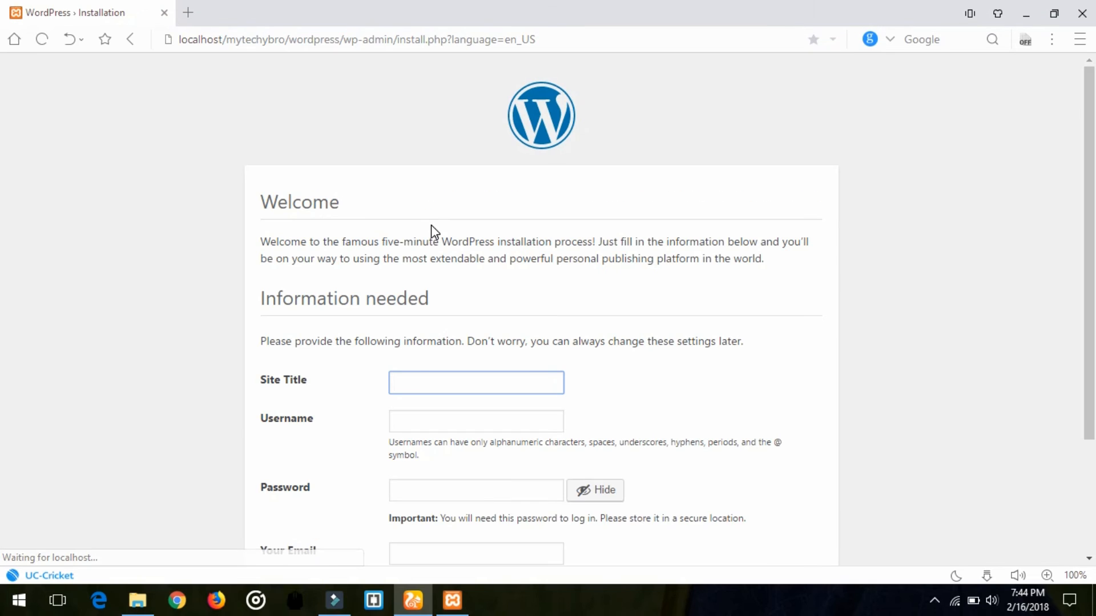
# Set the site title to 'My Techy Bro' and enter an admin username.
pyautogui.moveTo(1091, 160); pyautogui.dragTo(1091, 249)
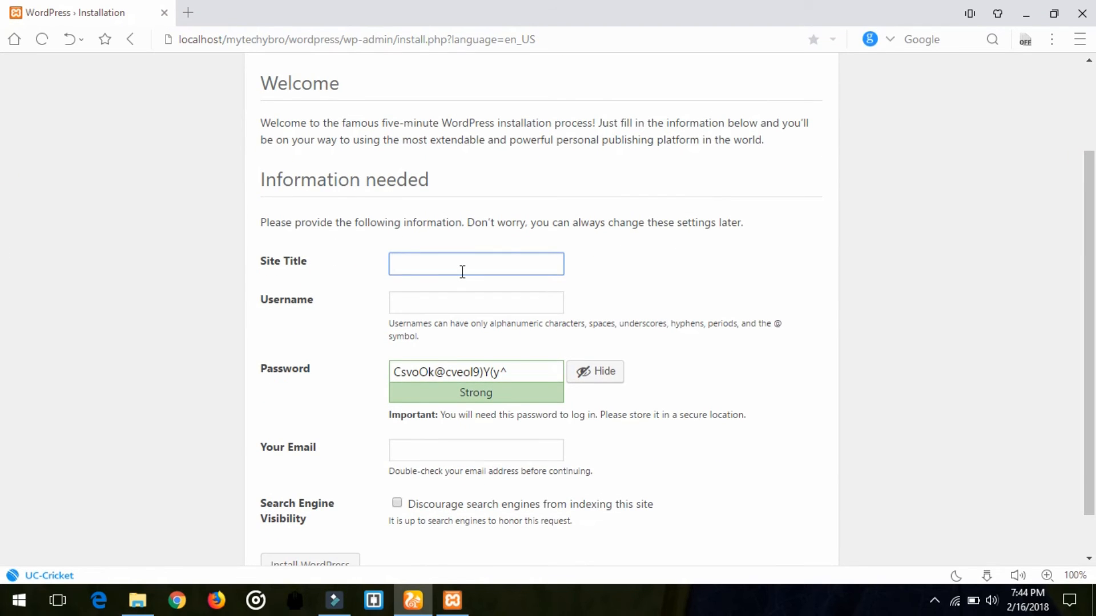
pyautogui.write('My Techy Bro')
pyautogui.press('Tab')
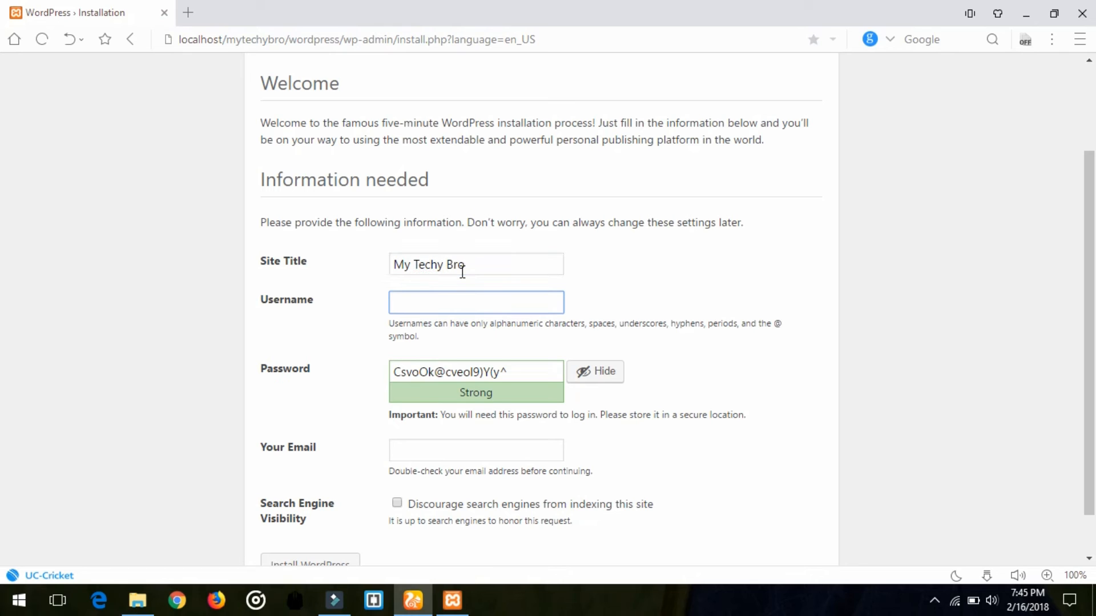
pyautogui.write('mytechybro1')
# Enter the admin password and admin e-mail address.
pyautogui.press('Tab')
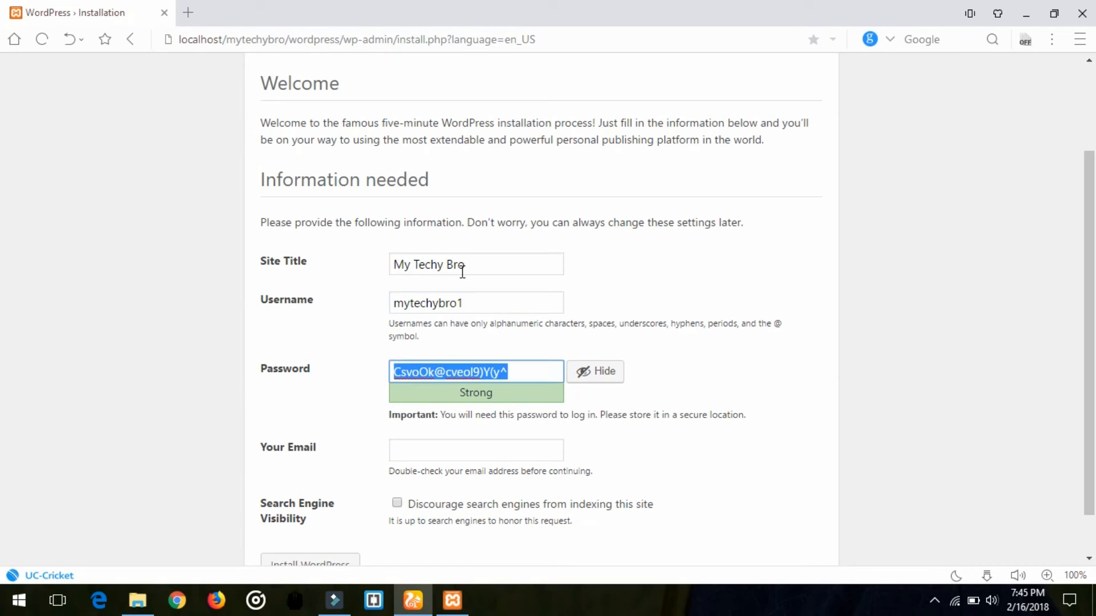
pyautogui.write('Passwor')
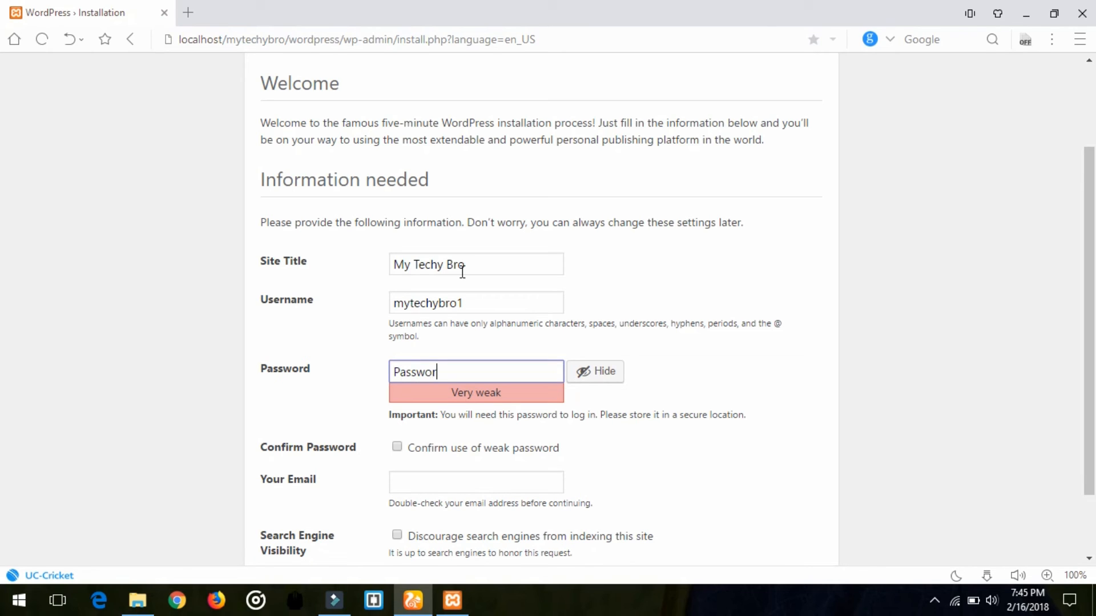
pyautogui.write('d@admin')
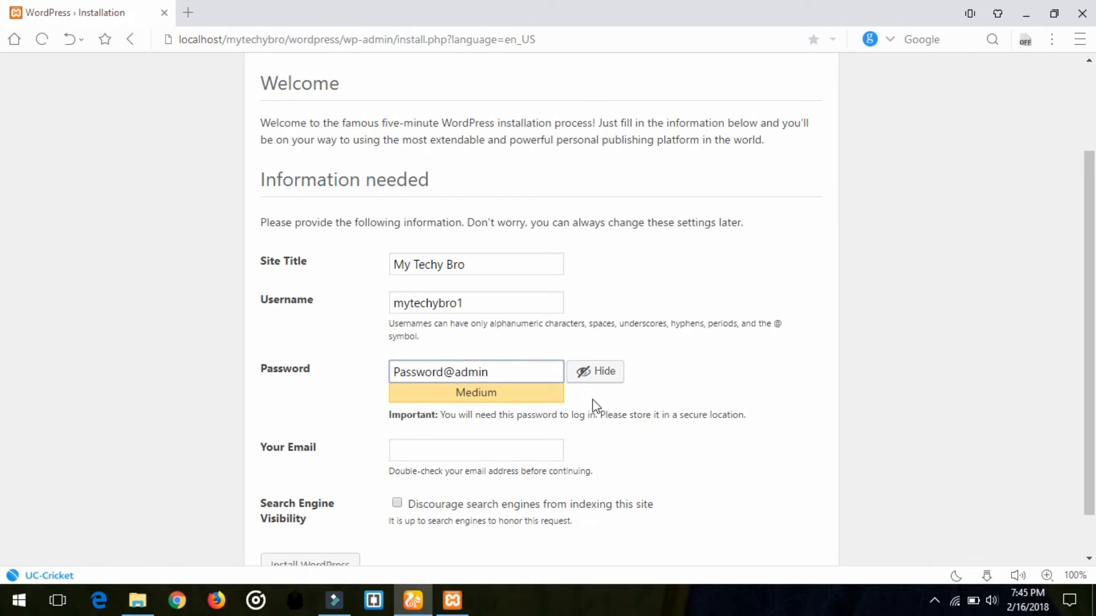
pyautogui.click(504, 454)
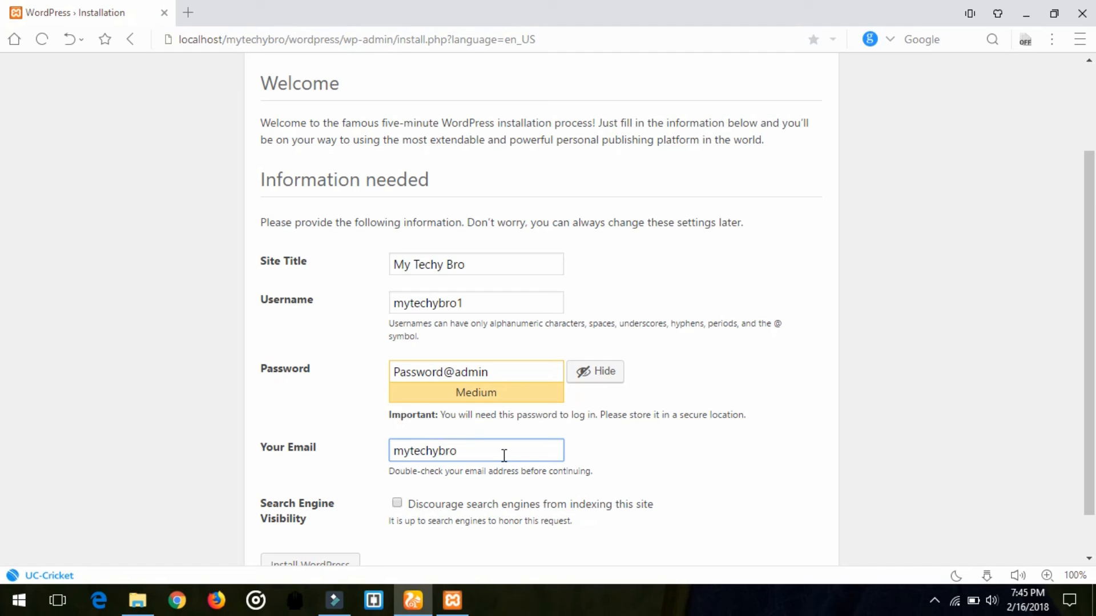
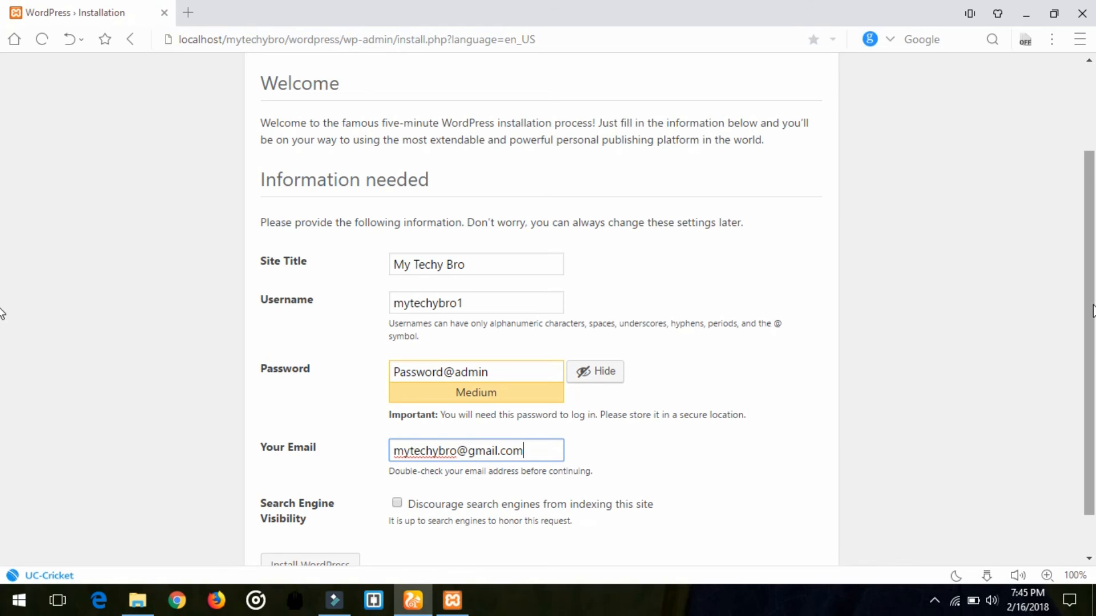
pyautogui.scroll(-1, 1081, 411)
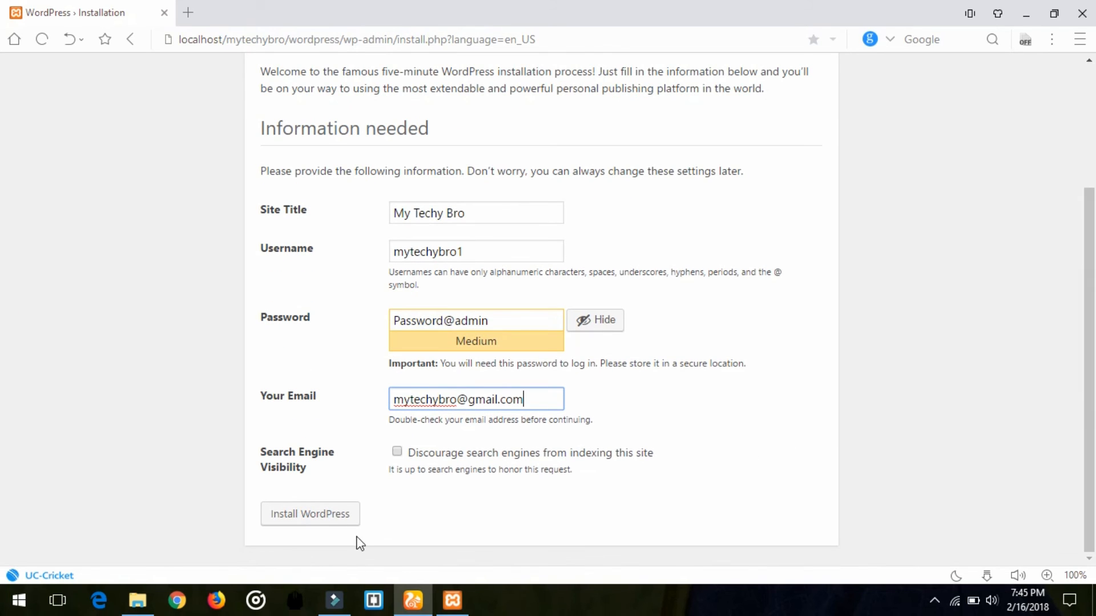
# Install WordPress, save the new login in the browser, and proceed to the login page.
pyautogui.click(327, 519)
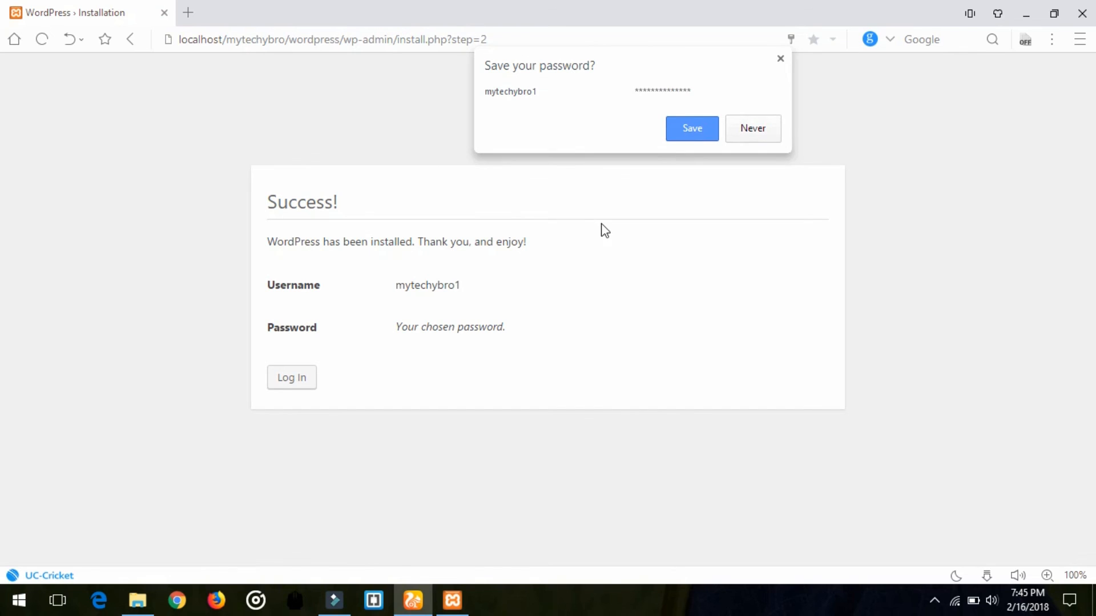
pyautogui.click(689, 130)
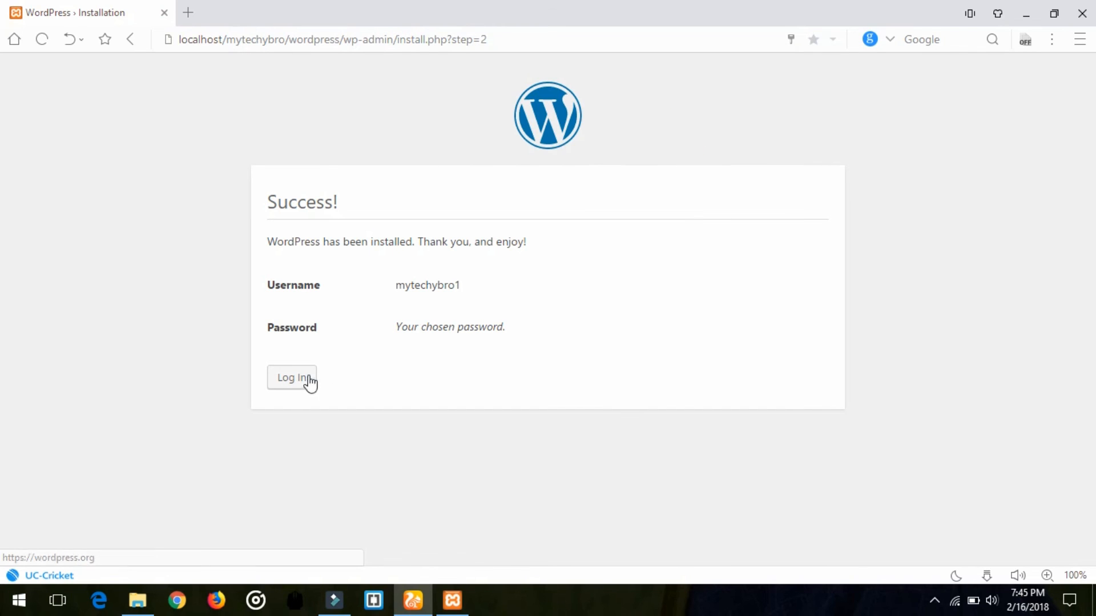
pyautogui.moveTo(267, 242); pyautogui.dragTo(527, 246)
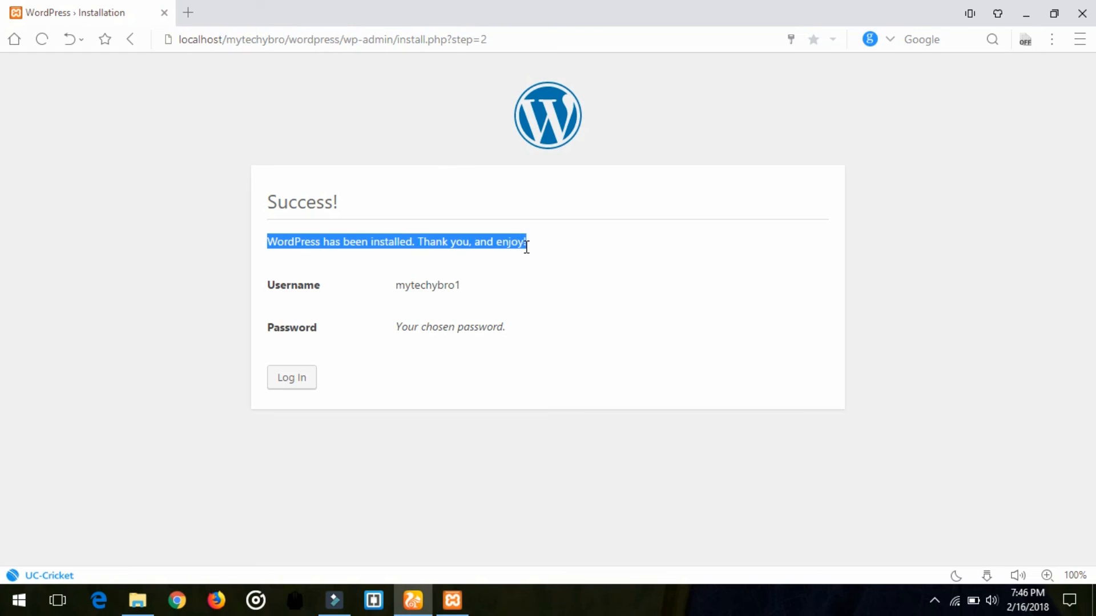
pyautogui.click(273, 377)
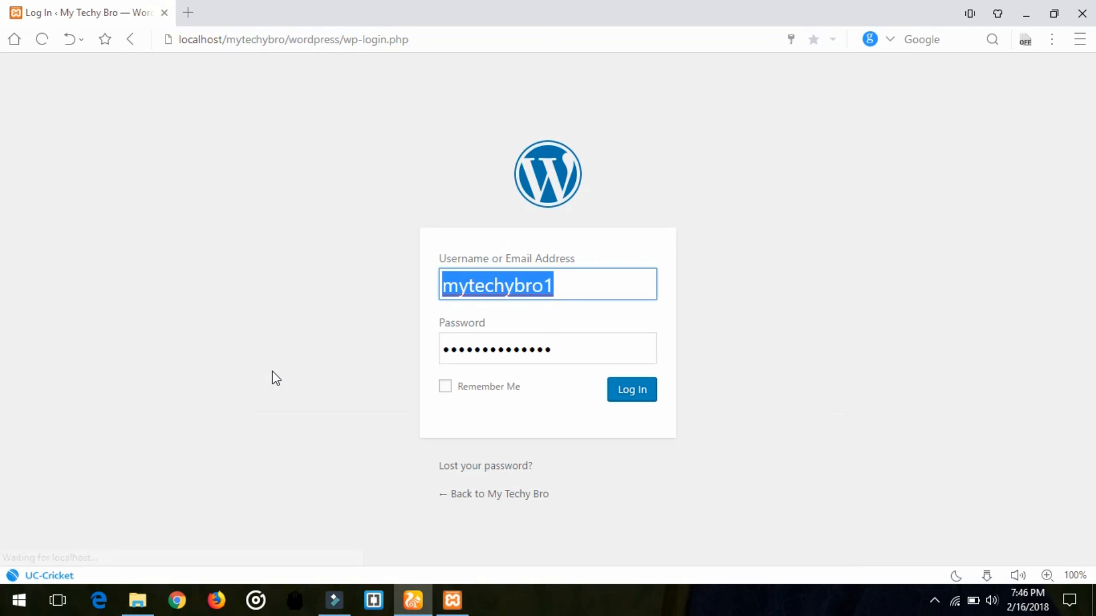
# Verify the autofilled admin username and password, then log in to the Dashboard.
pyautogui.click(581, 283)
pyautogui.click(581, 283)
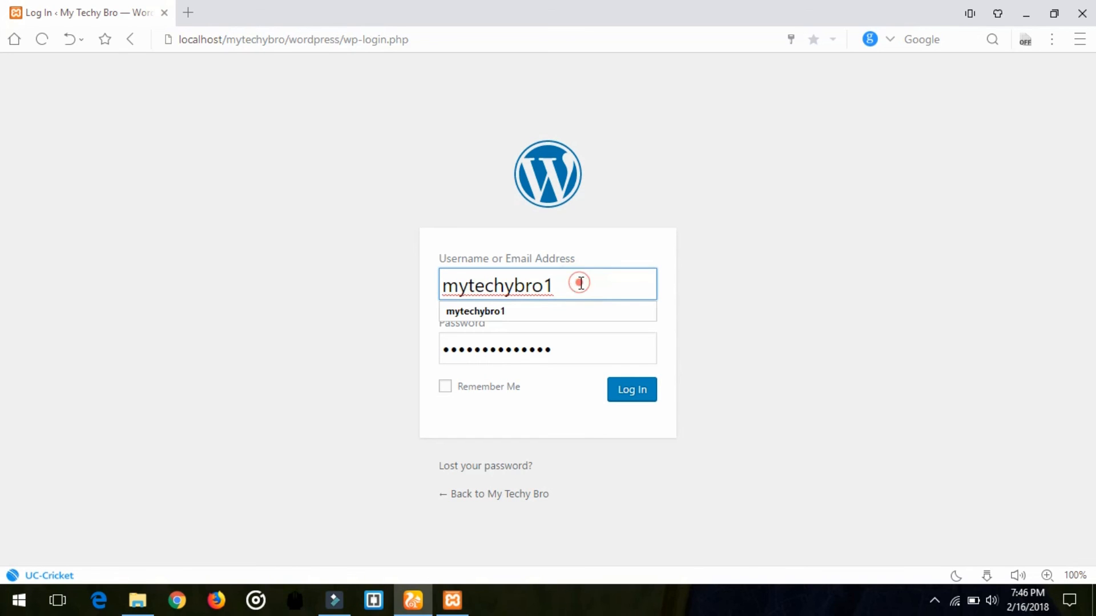
pyautogui.doubleClick(564, 357)
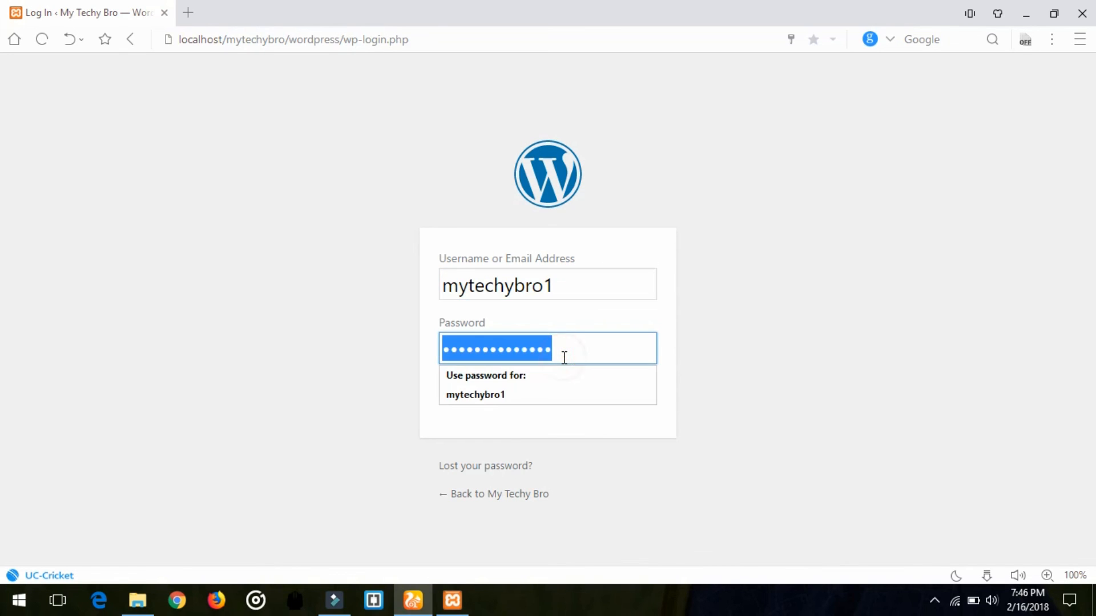
pyautogui.click(731, 340)
pyautogui.click(625, 390)
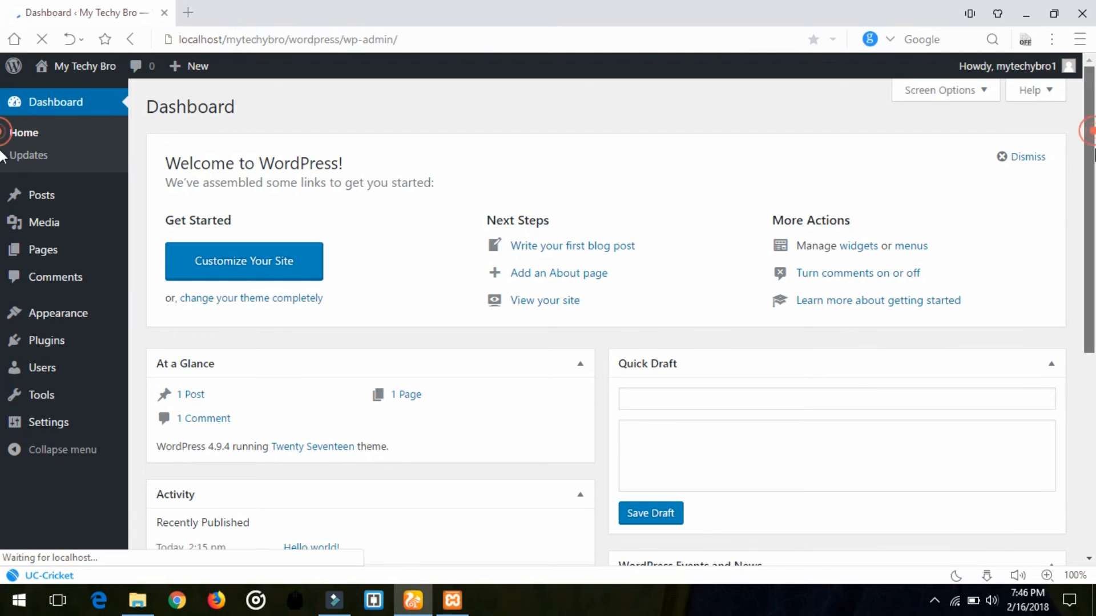
pyautogui.scroll(-3, 1, 262)
pyautogui.scroll(3, 2, 151)
pyautogui.moveTo(1094, 141); pyautogui.dragTo(1094, 129)
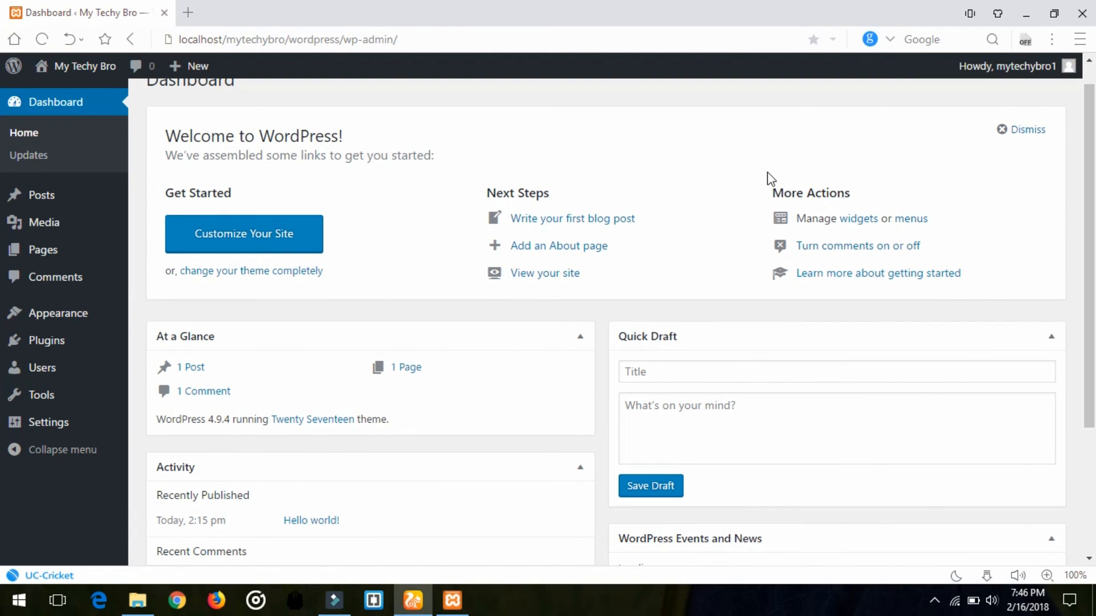